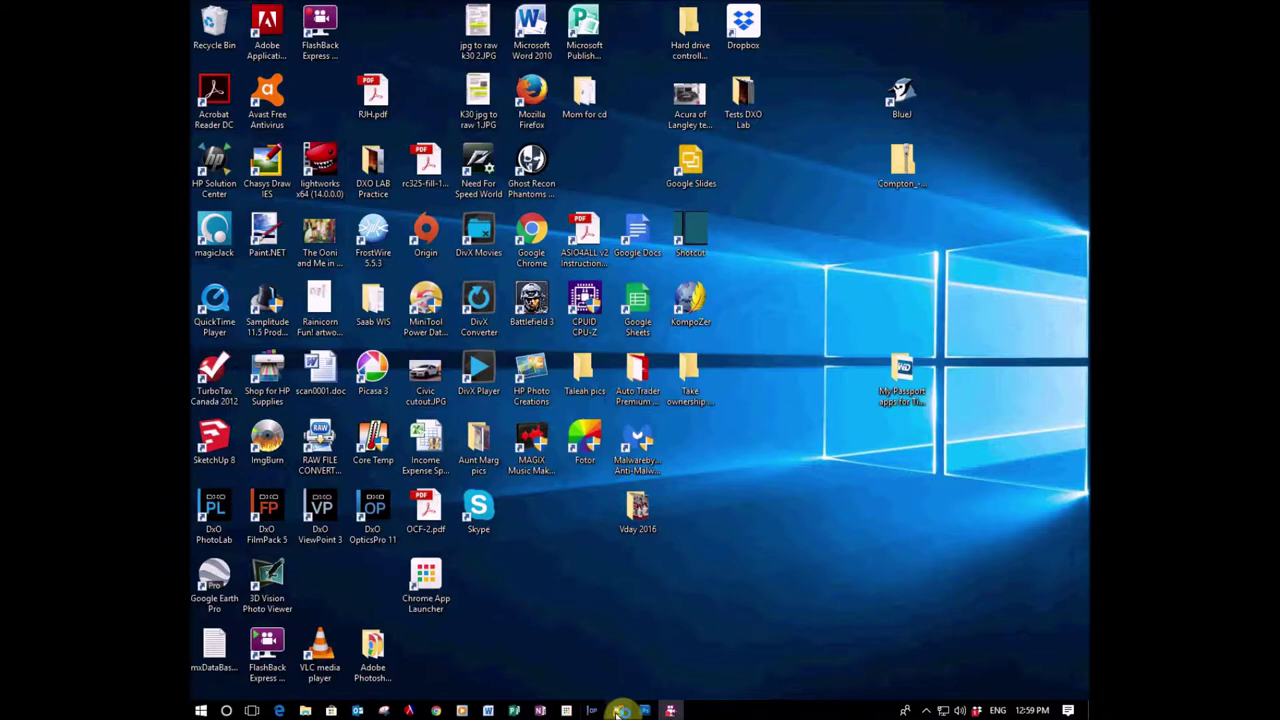
Step: Launch Chasys Draw IES and dismiss the New Project chooser, leaving a blank 1280×720 canvas
click(620, 710)
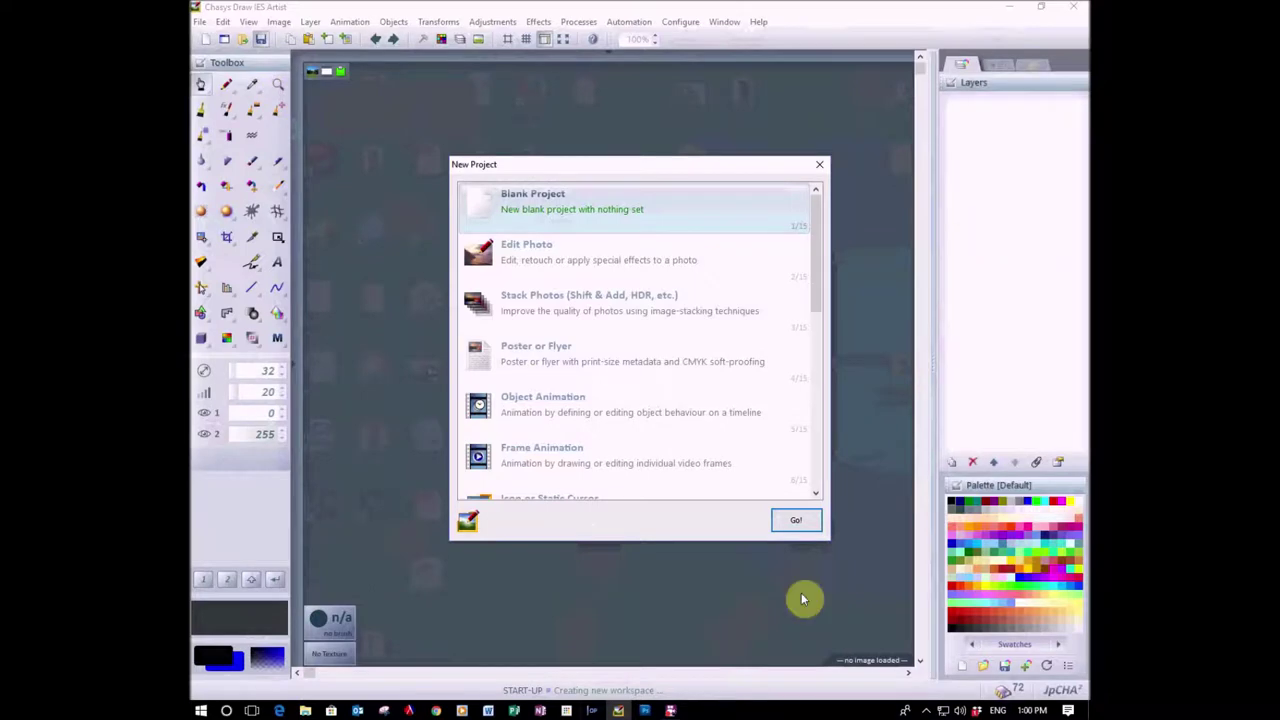
click(820, 168)
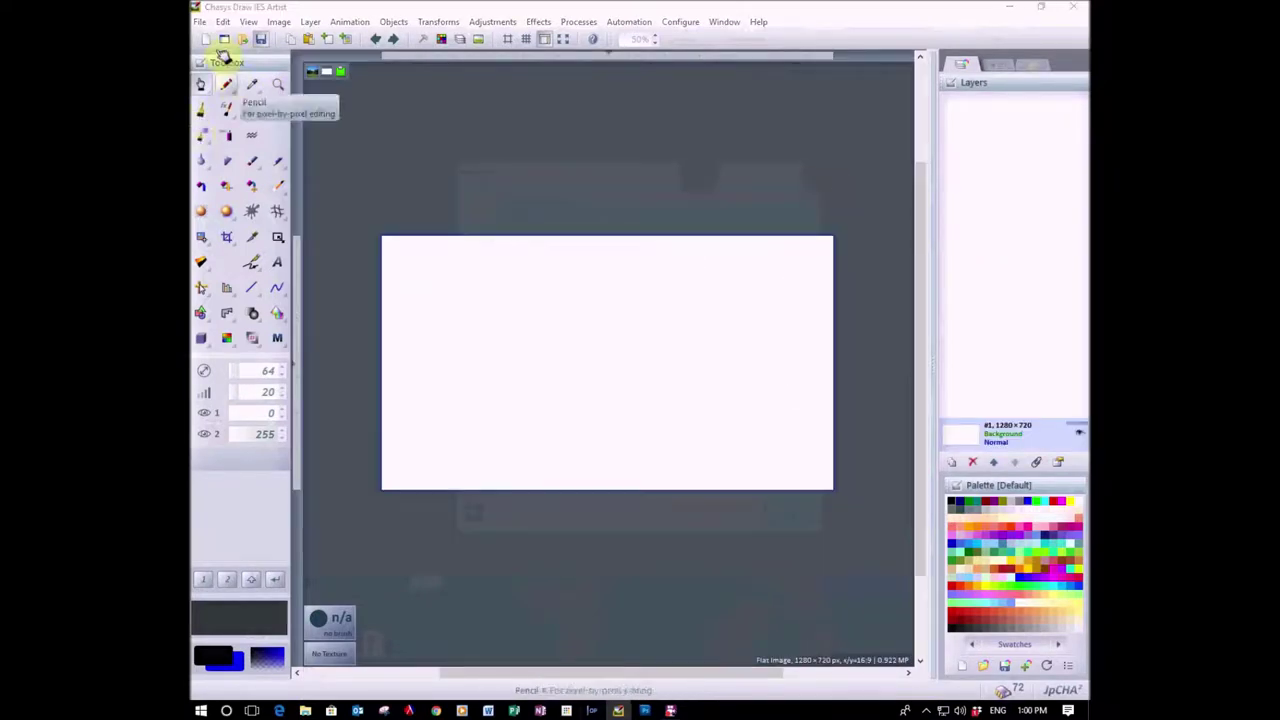
click(196, 22)
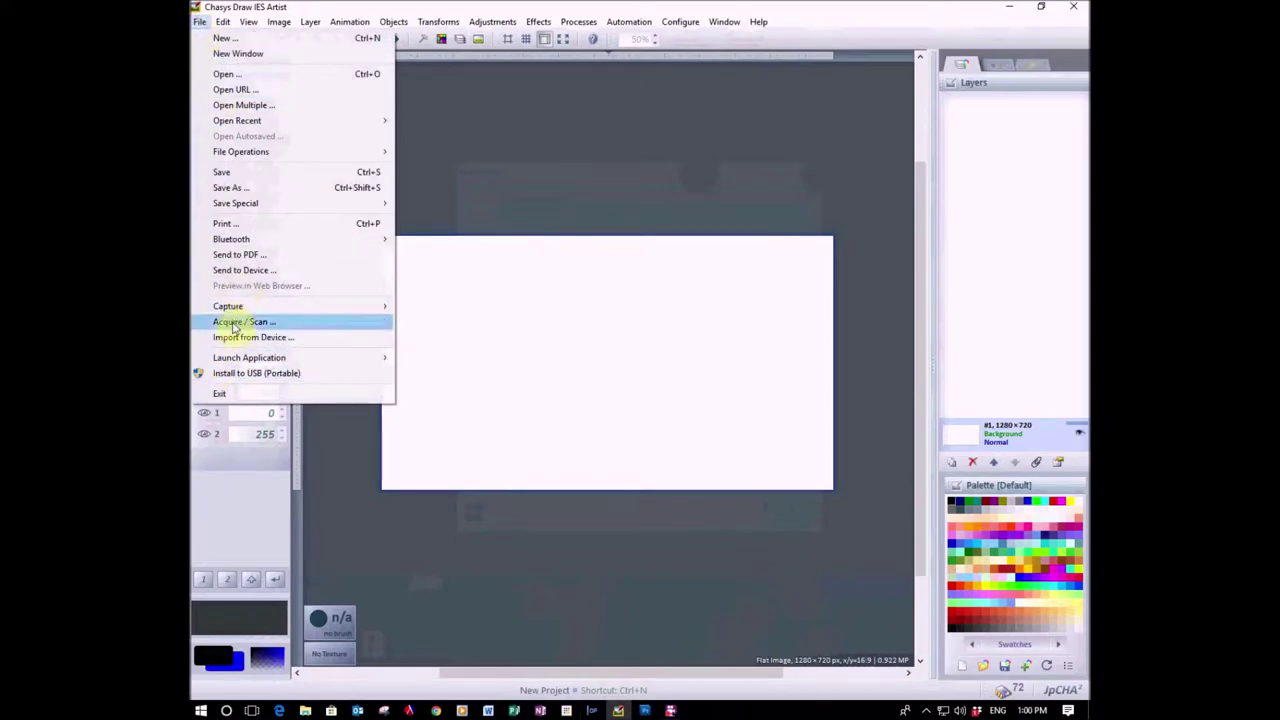
mouse_move(248, 22)
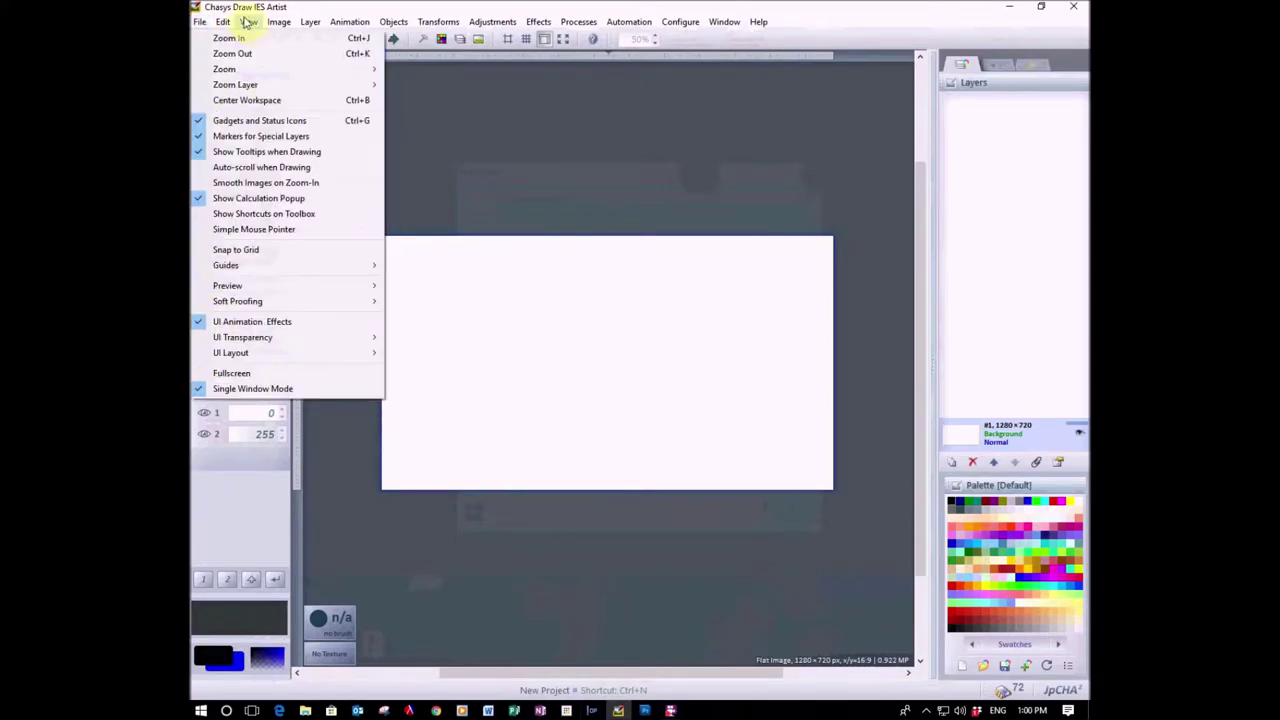
click(245, 390)
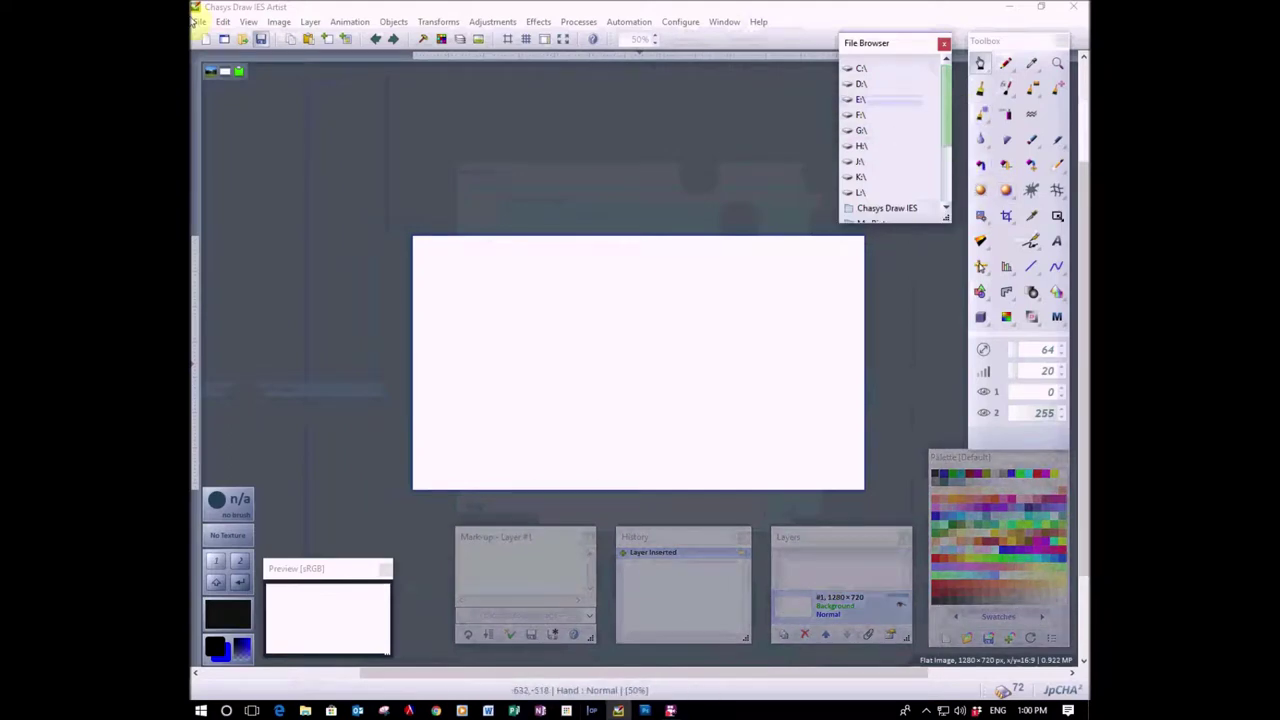
click(278, 22)
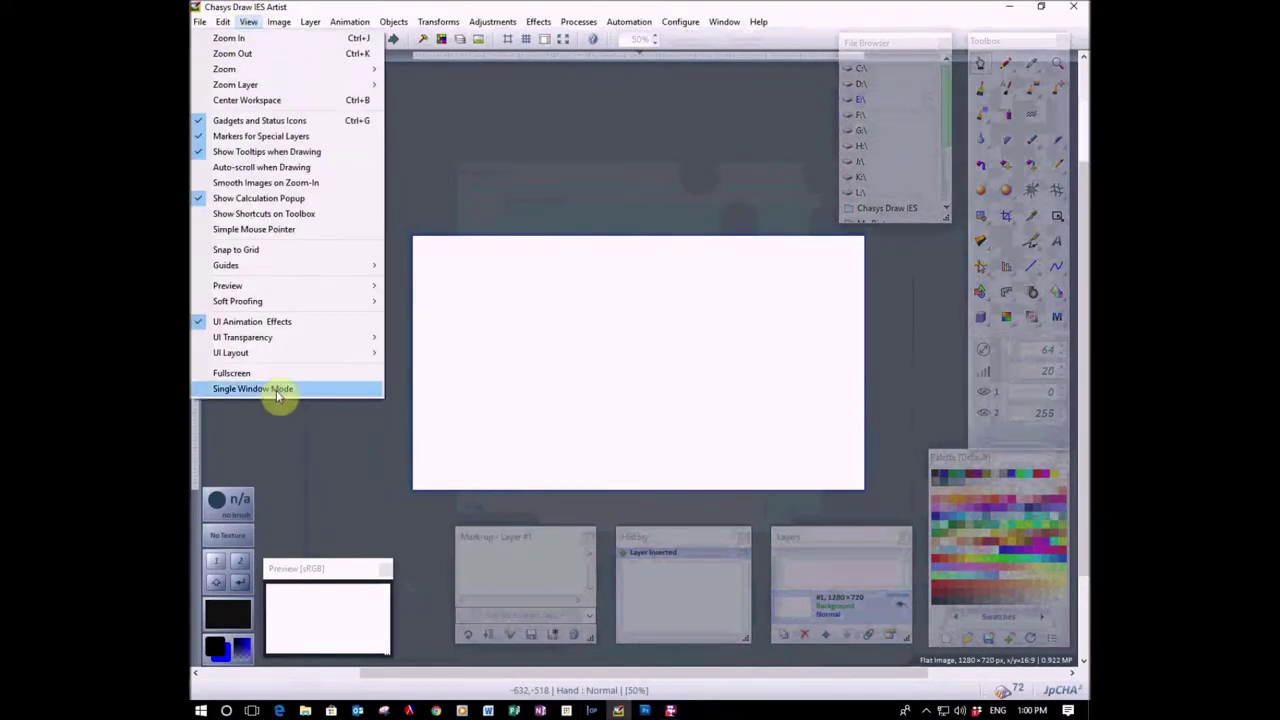
click(283, 390)
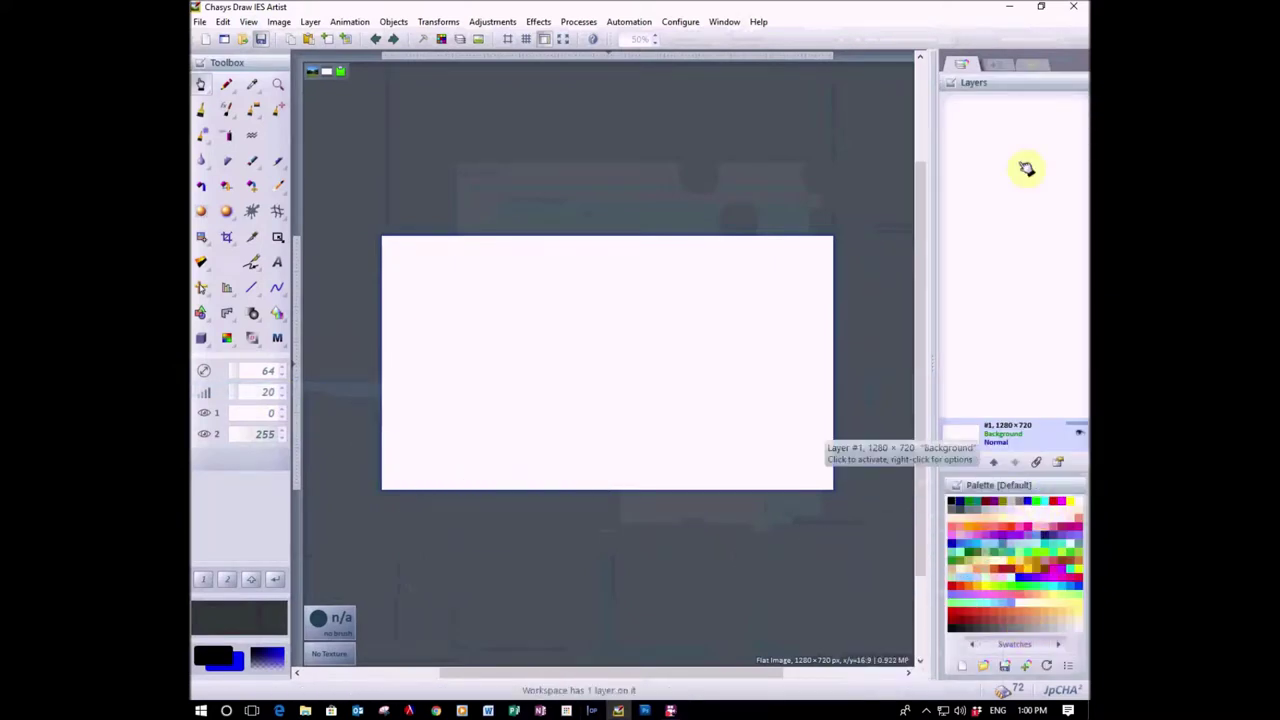
click(1008, 64)
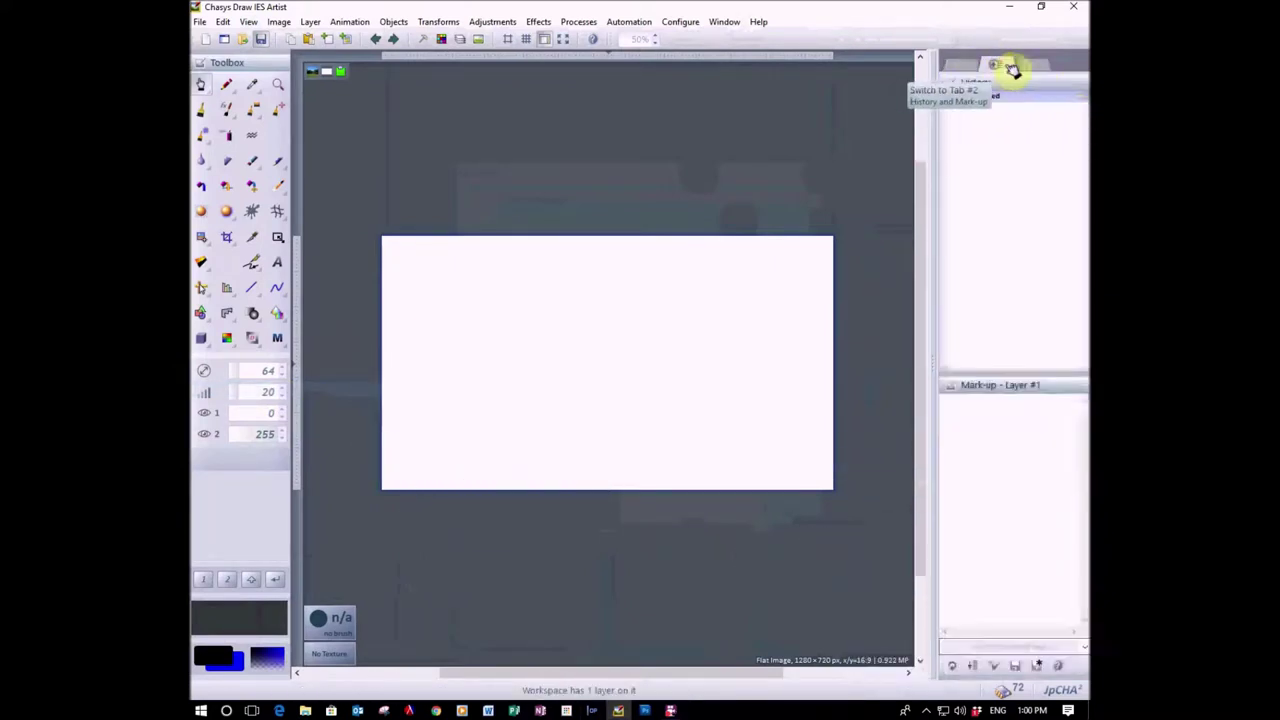
click(1040, 65)
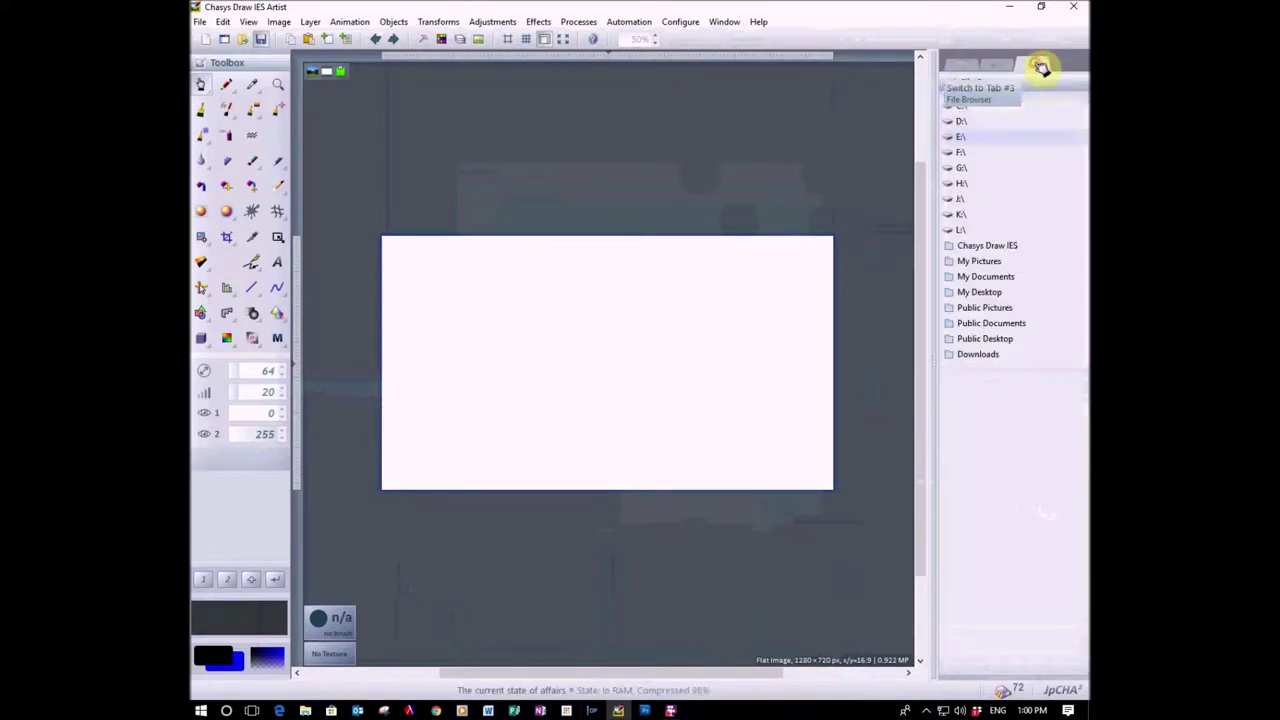
click(958, 64)
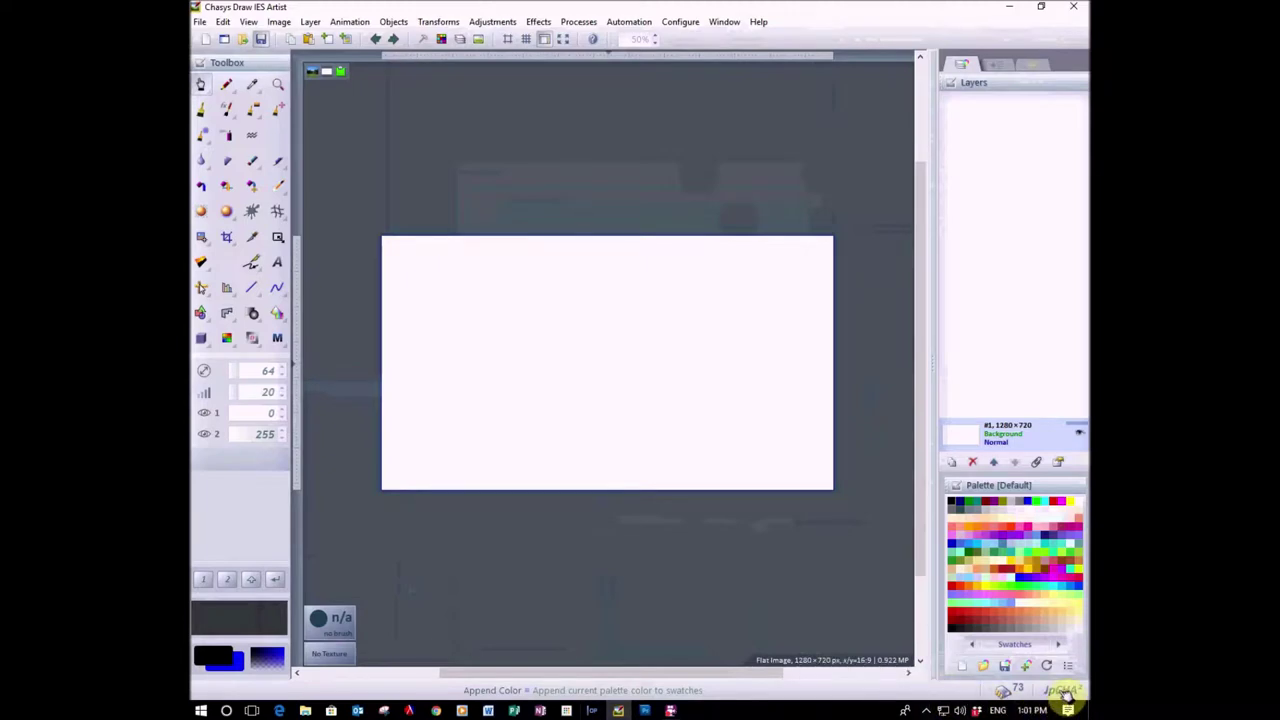
click(1060, 645)
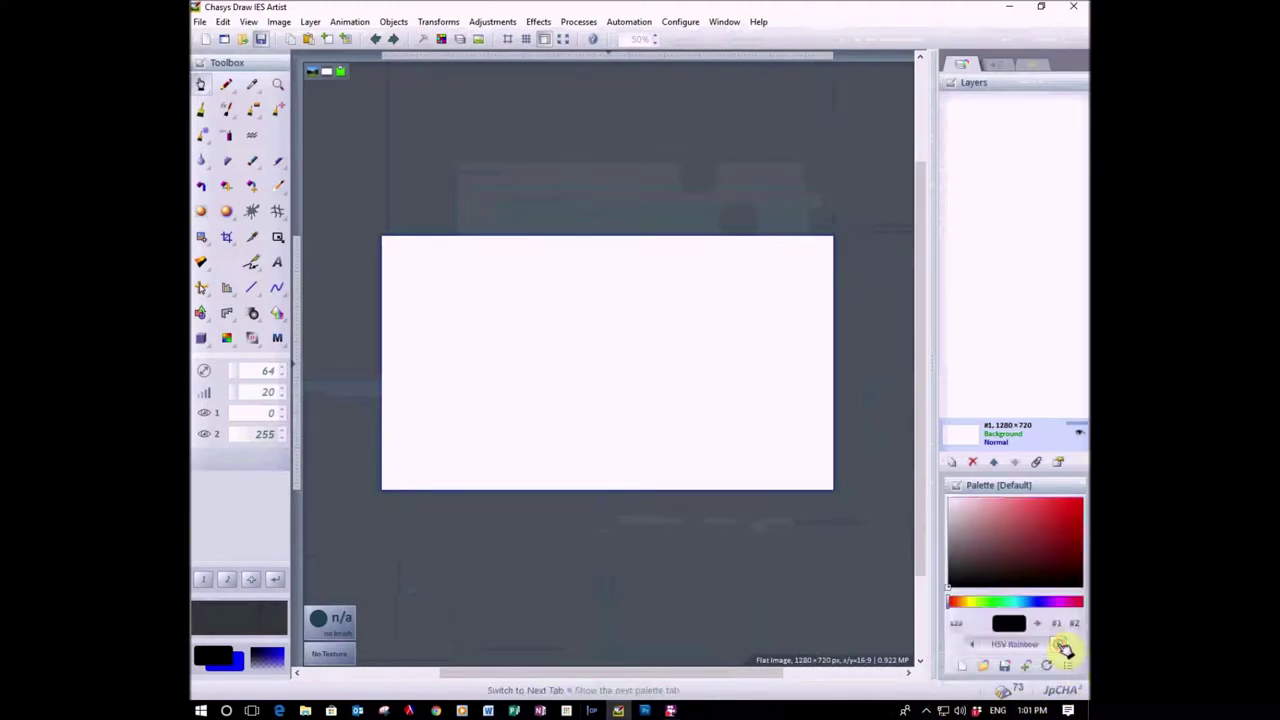
click(1062, 646)
click(1062, 646)
click(1063, 646)
click(1066, 647)
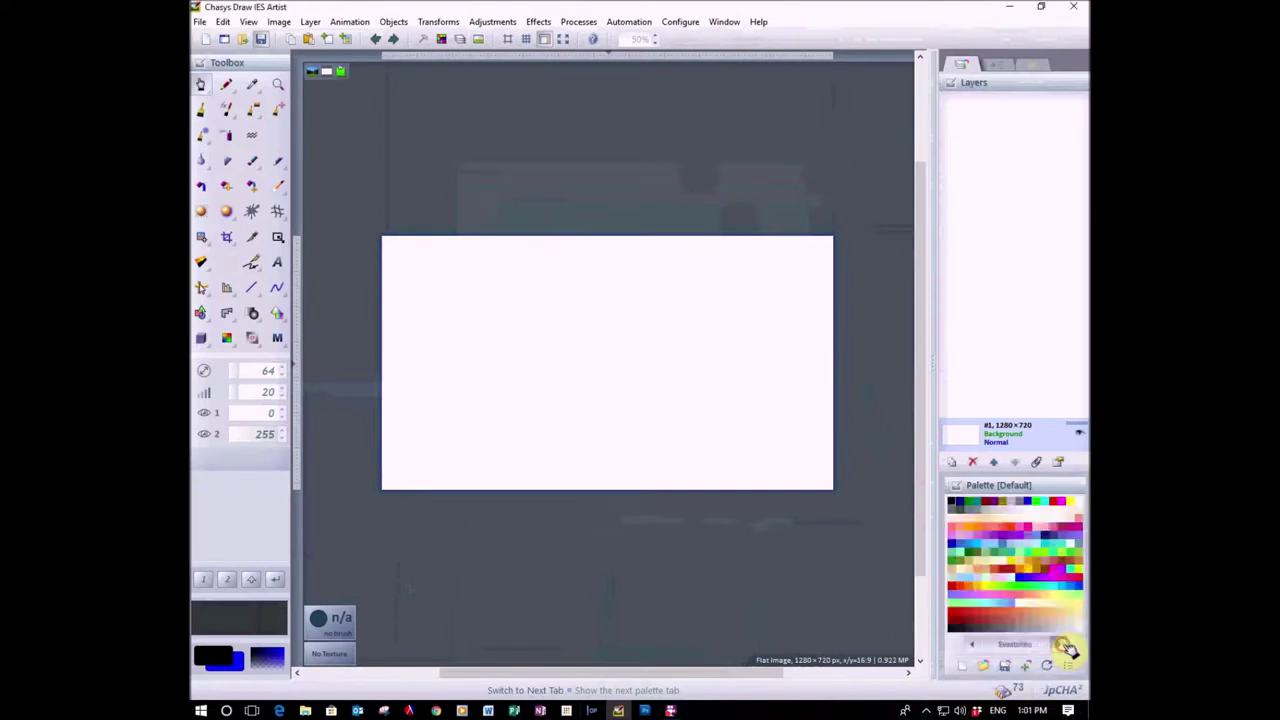
click(1066, 648)
click(976, 647)
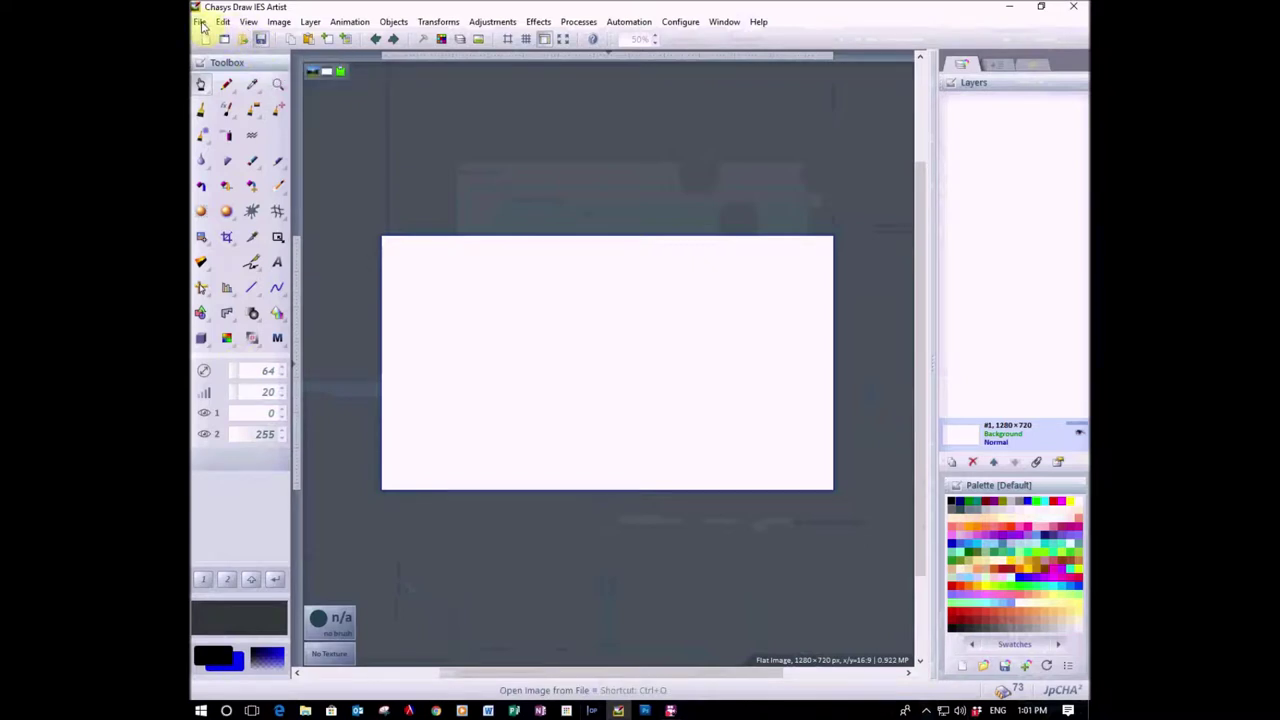
click(248, 22)
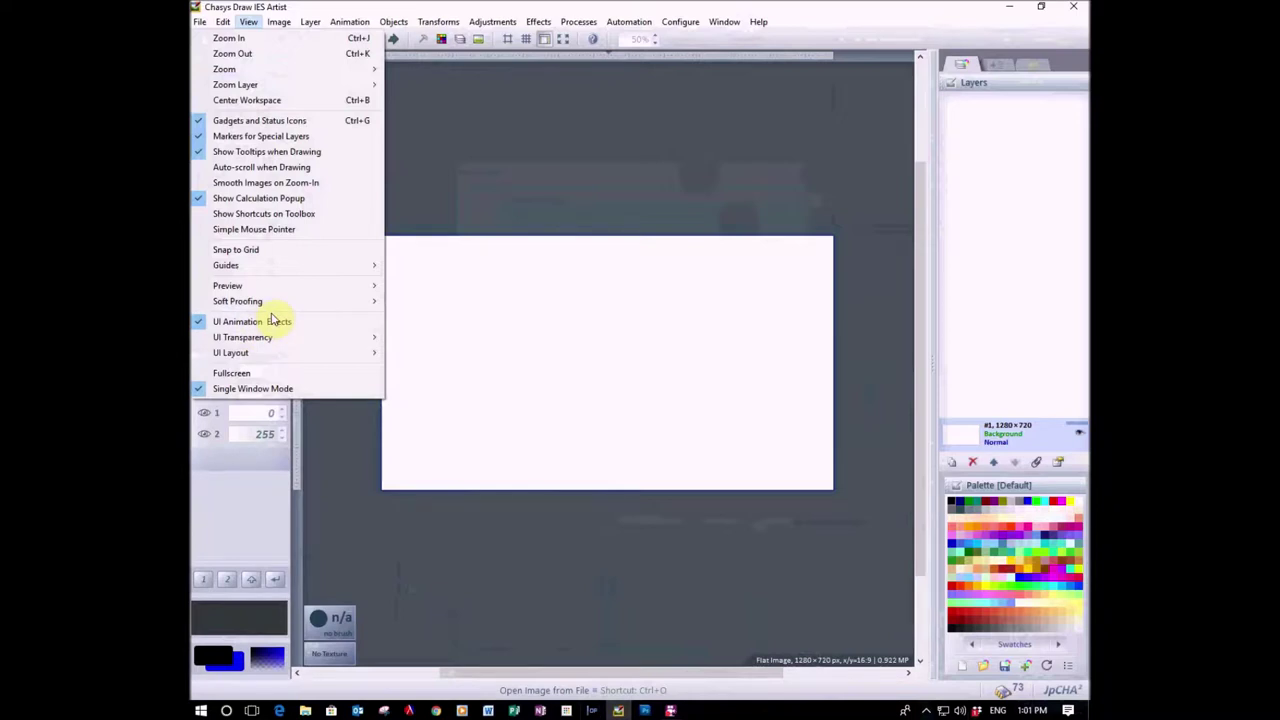
Step: Toggle Show Tooltips when Drawing, then close Chasys Draw IES and relaunch it
click(242, 155)
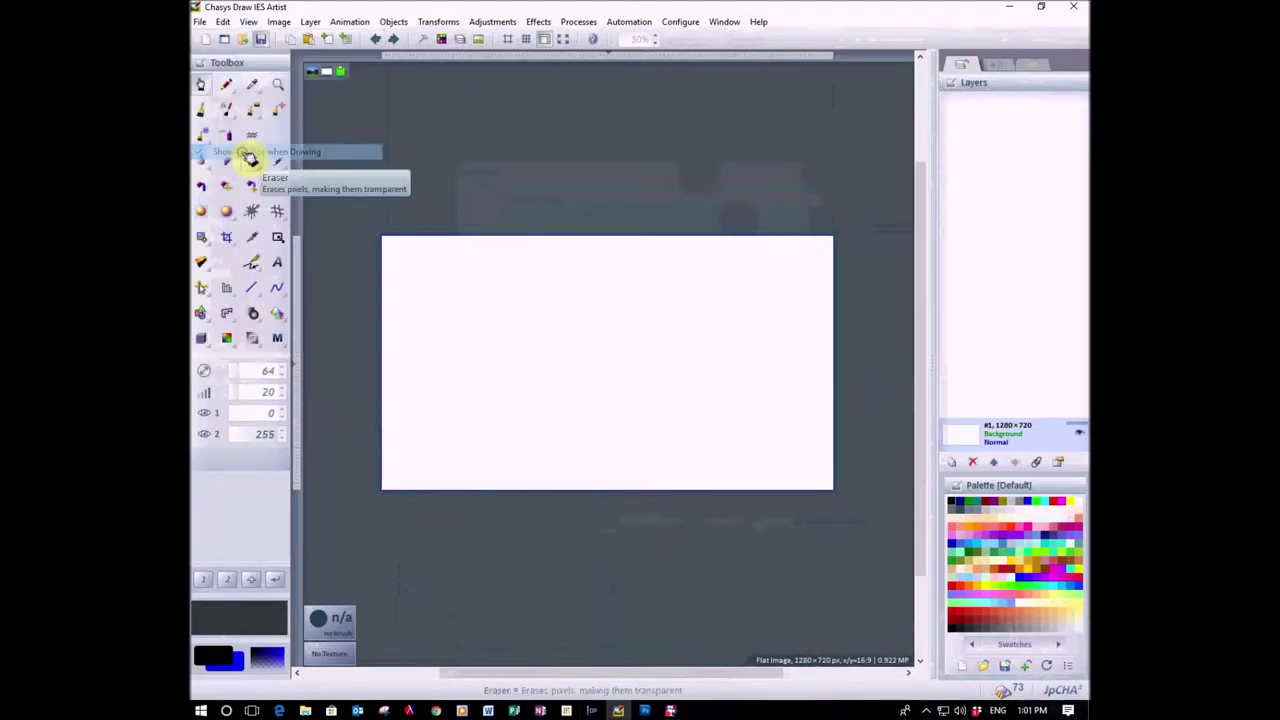
click(198, 22)
click(198, 22)
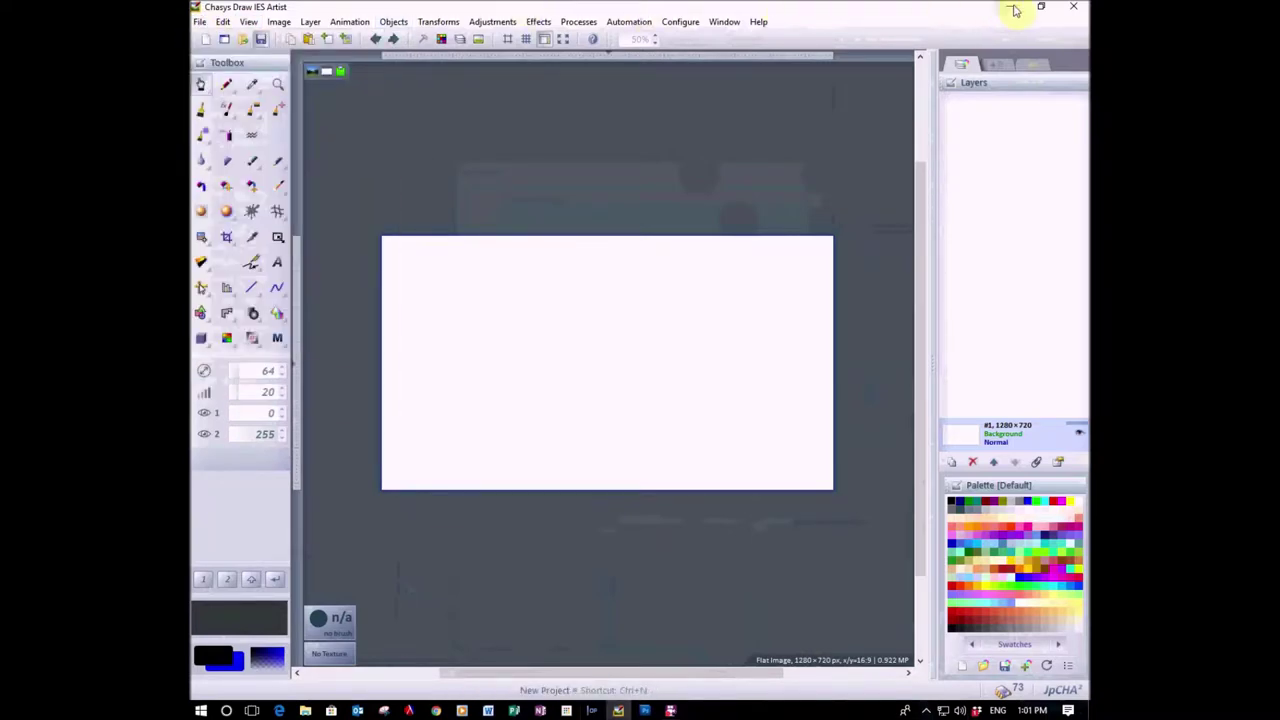
click(1083, 8)
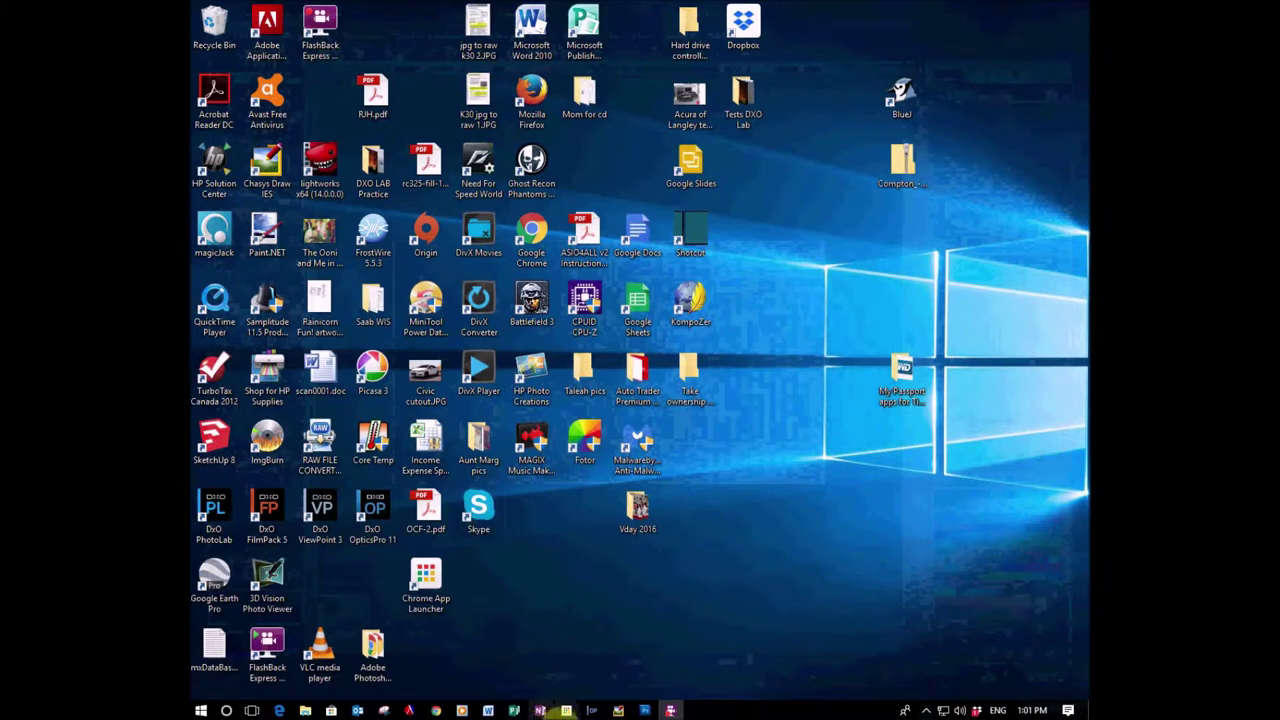
click(621, 711)
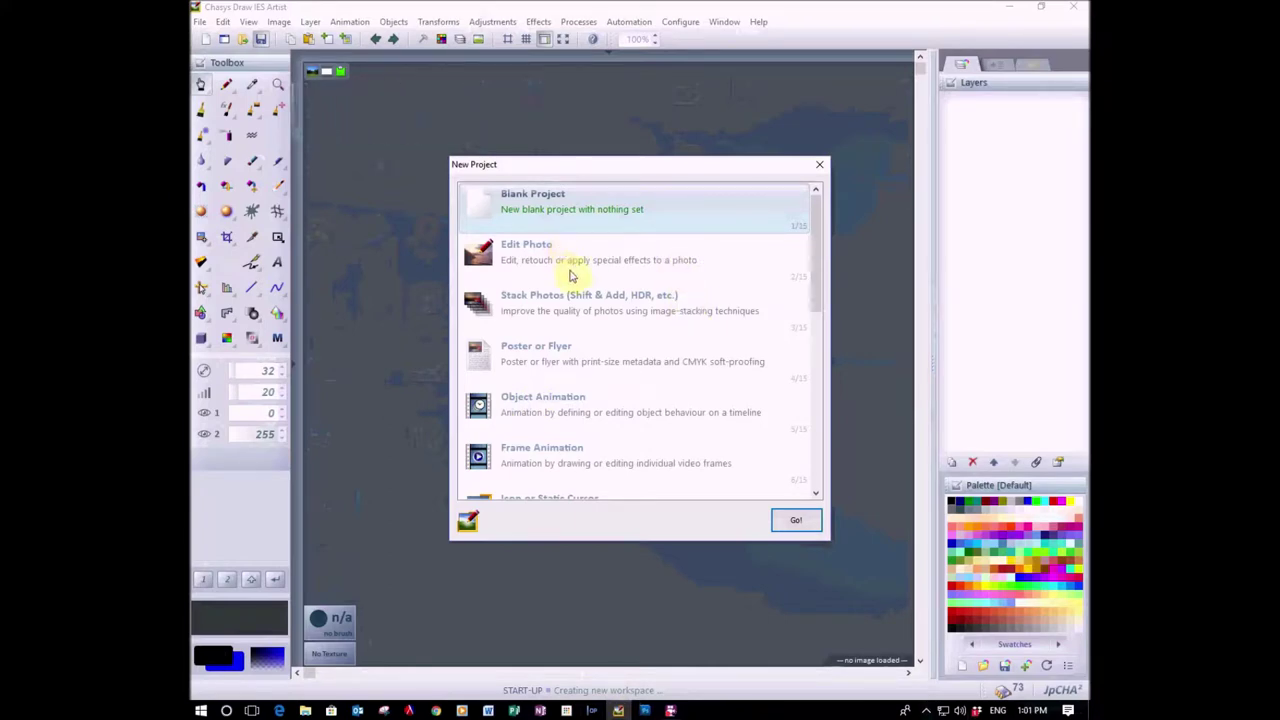
Step: Look through the Stack Photos image-stacking options, then close both project dialogs
click(566, 306)
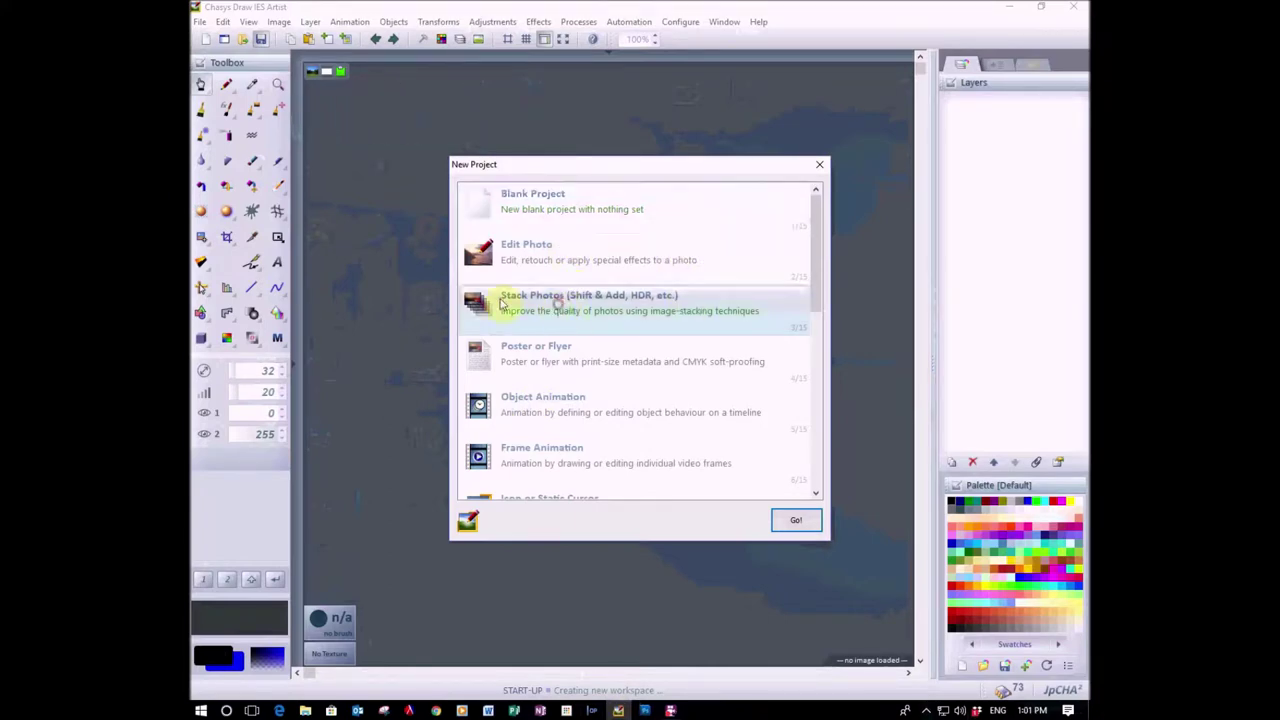
click(796, 522)
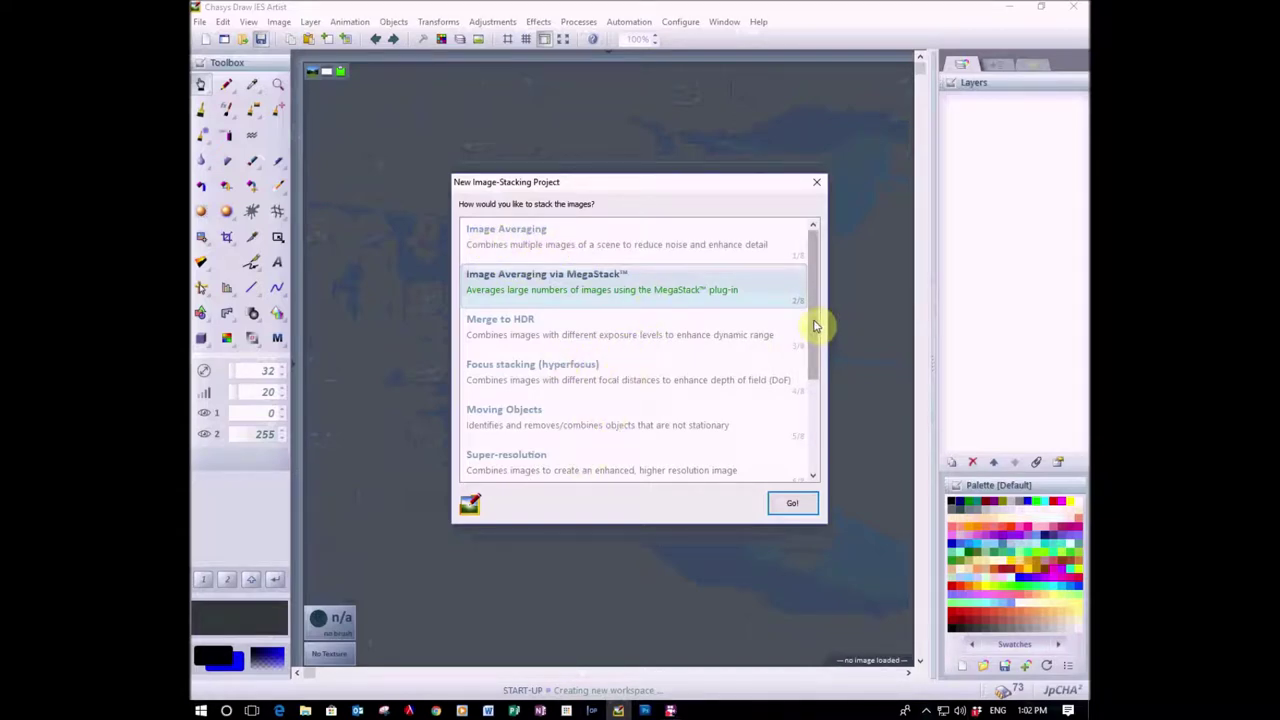
drag(815, 325, 823, 371)
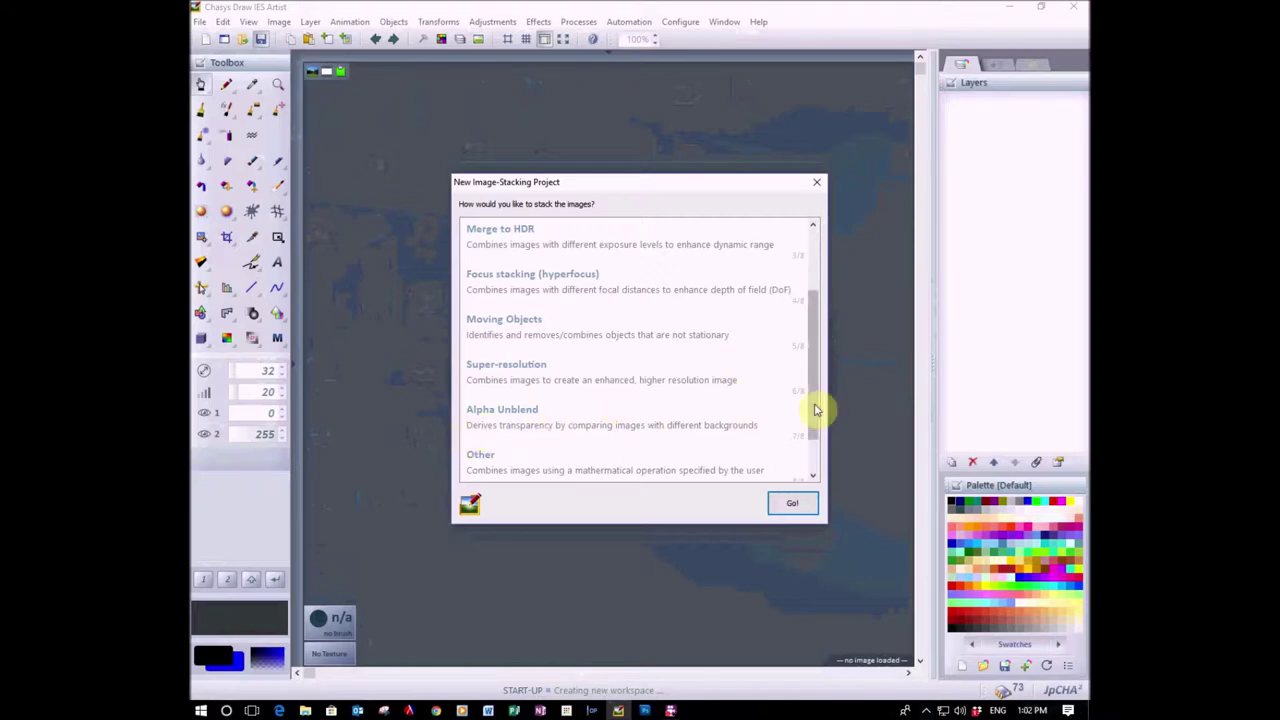
drag(814, 408, 822, 337)
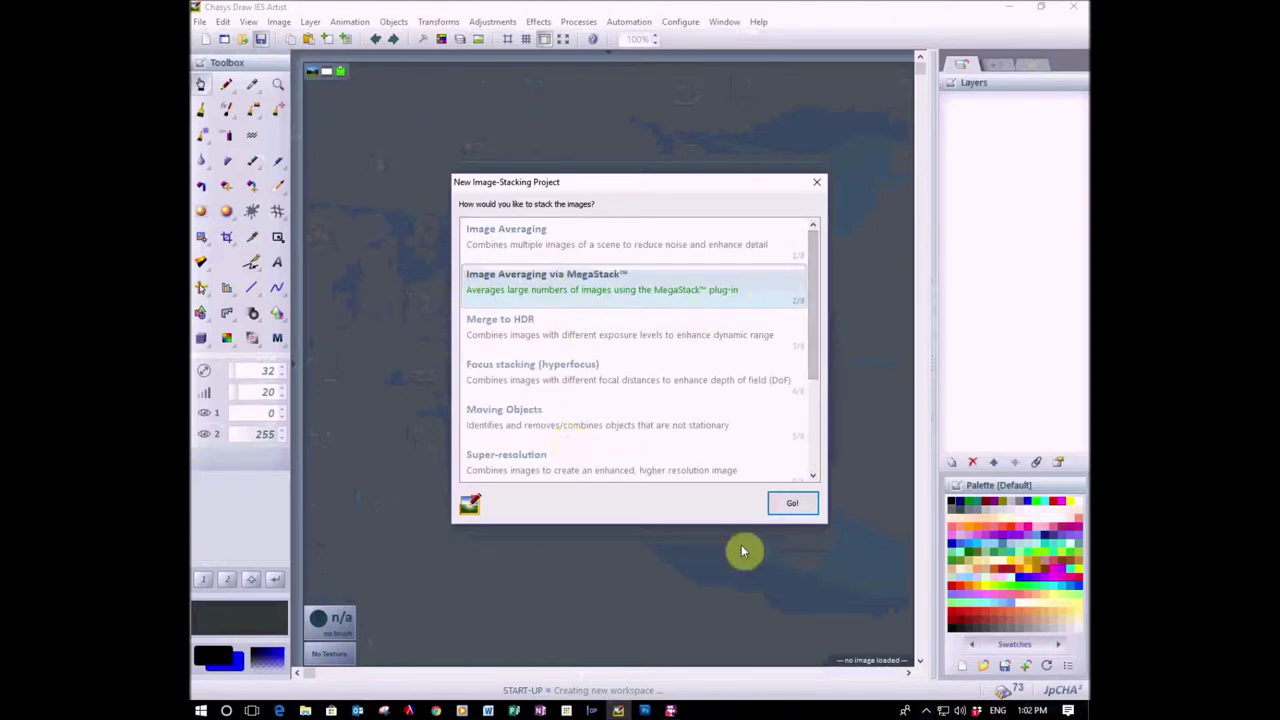
click(815, 180)
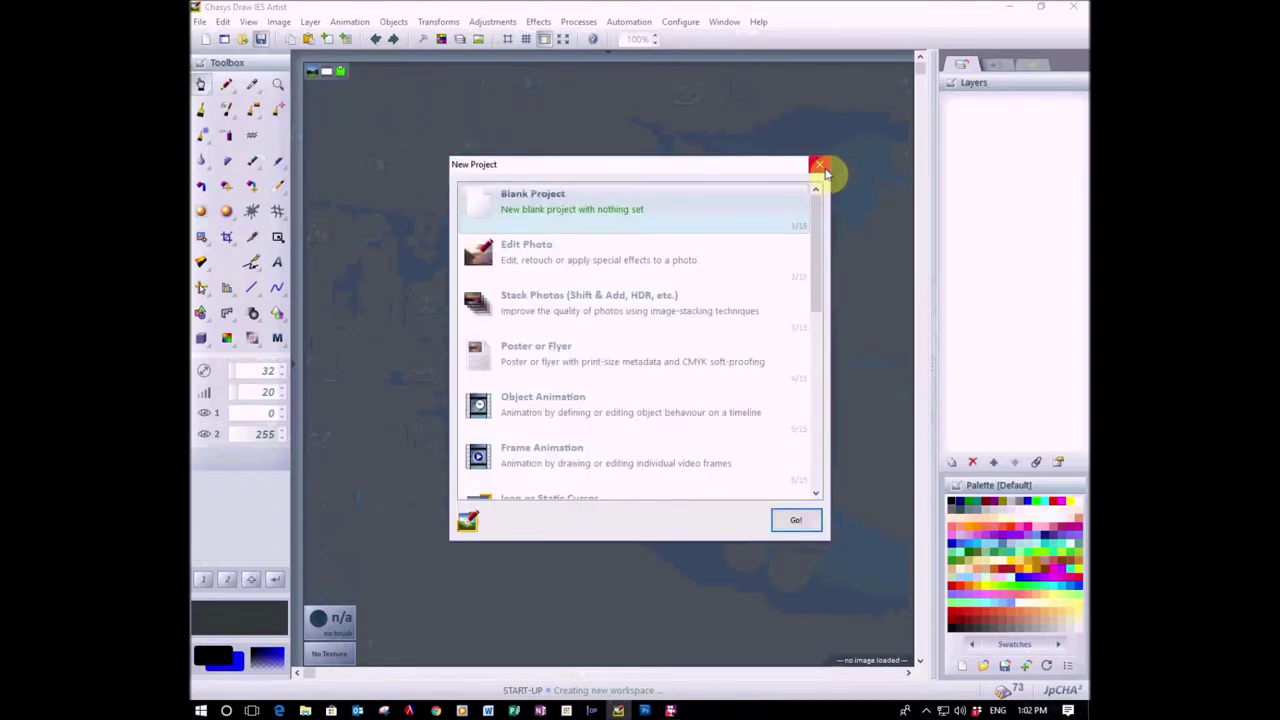
click(822, 168)
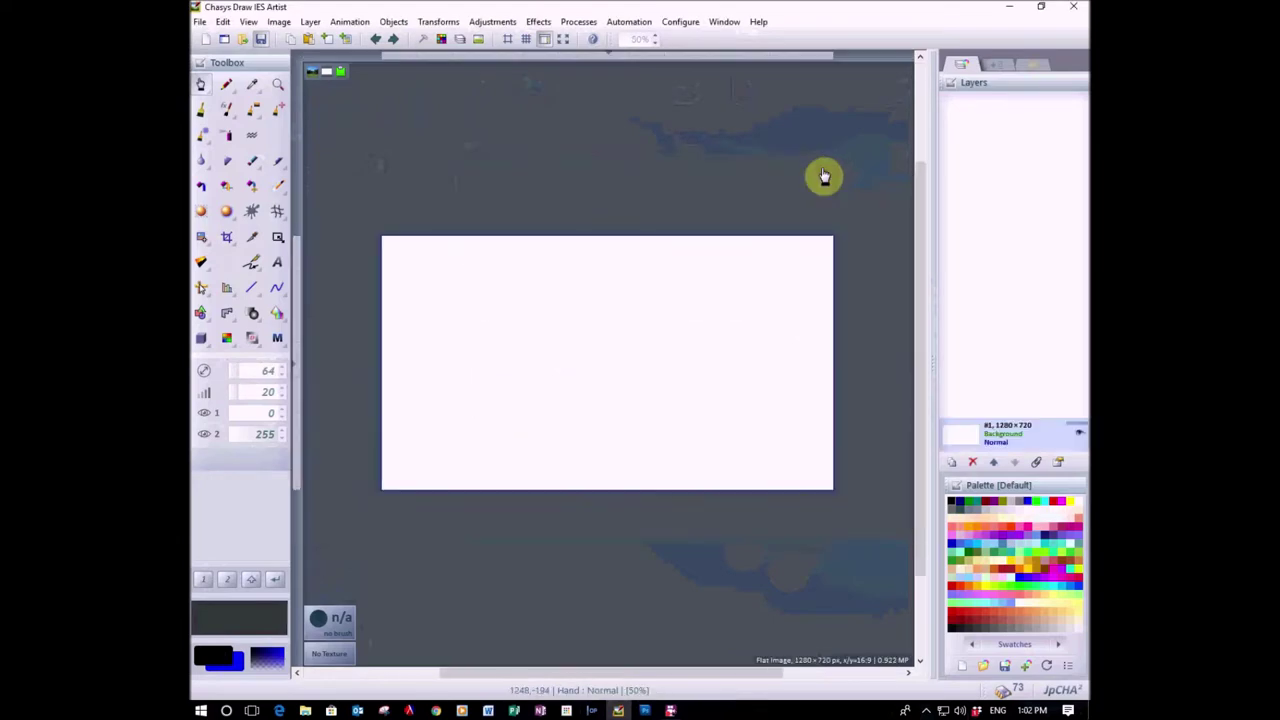
Step: In Open Multiple, browse to E:\Pictures\Chasys image stack tests\Super resolution\Front brick
click(200, 21)
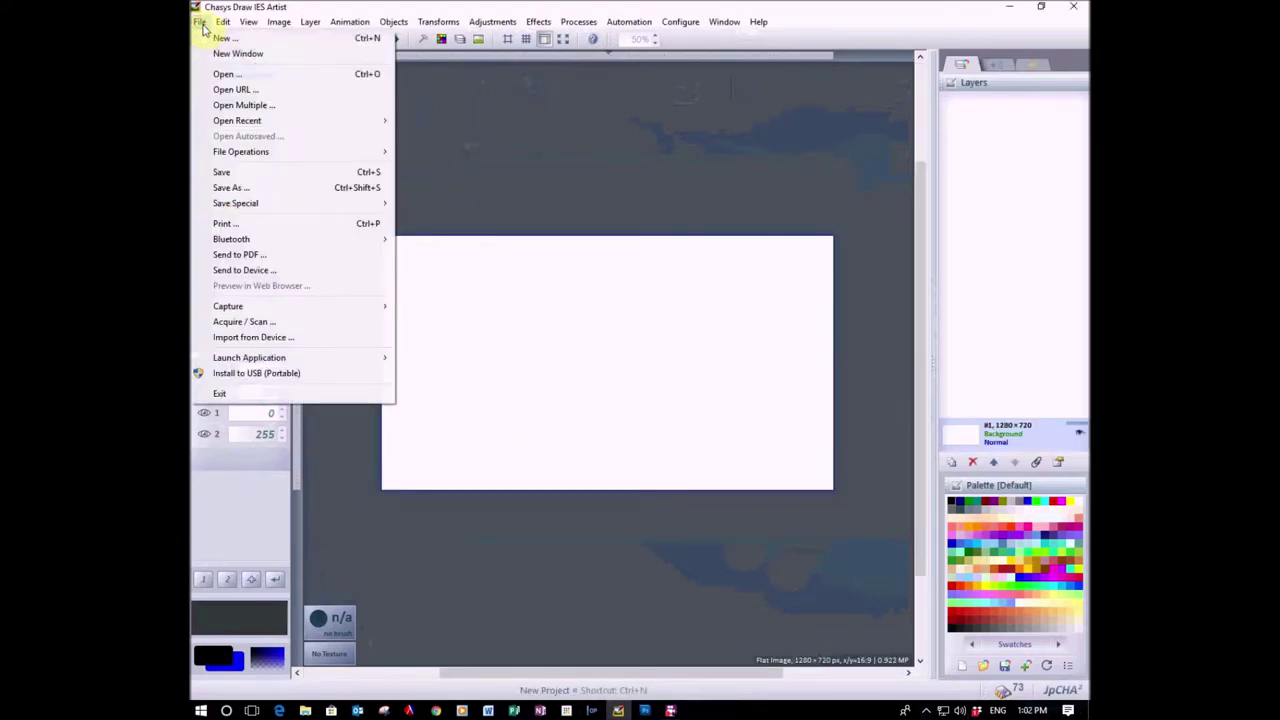
click(248, 108)
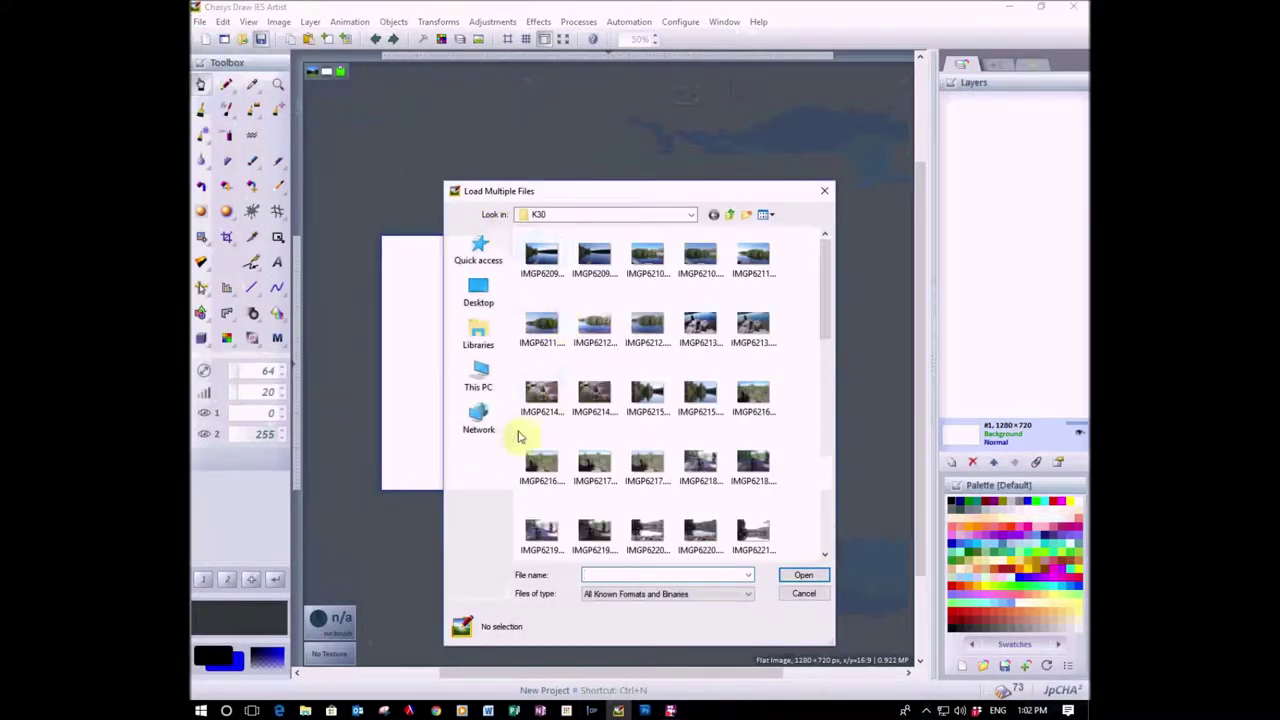
click(480, 378)
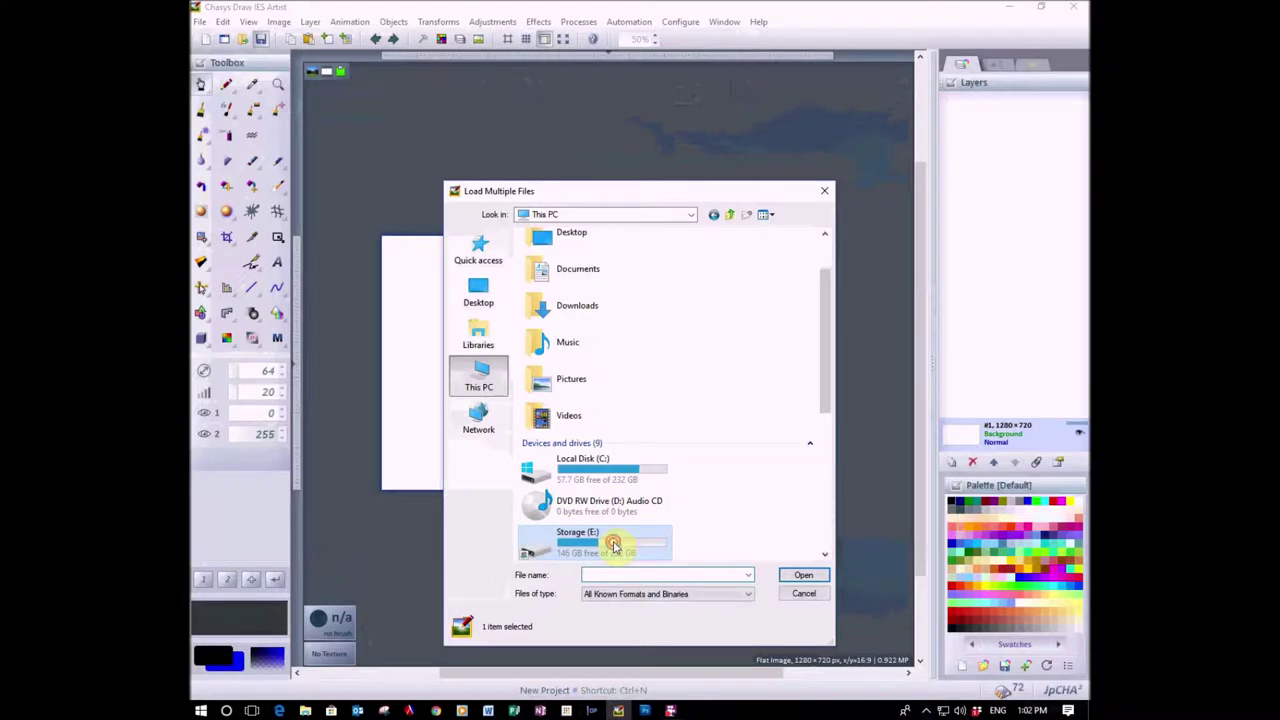
double_click(612, 544)
double_click(548, 291)
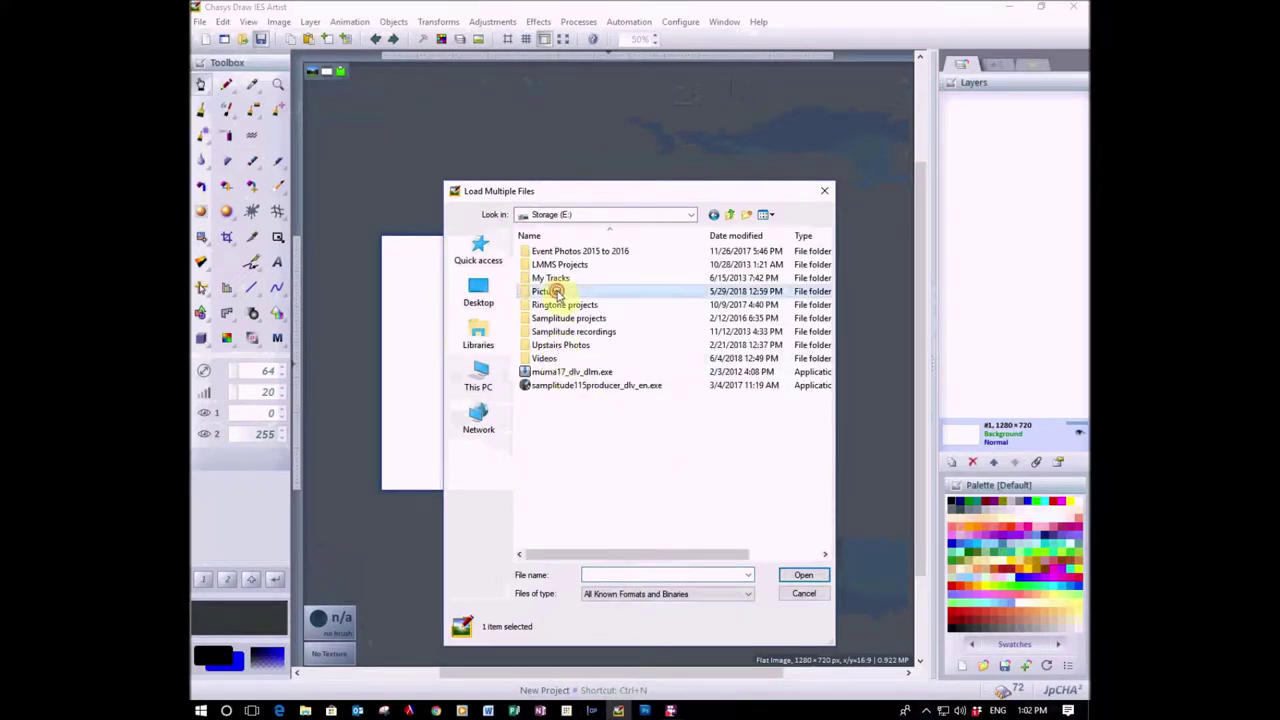
click(555, 333)
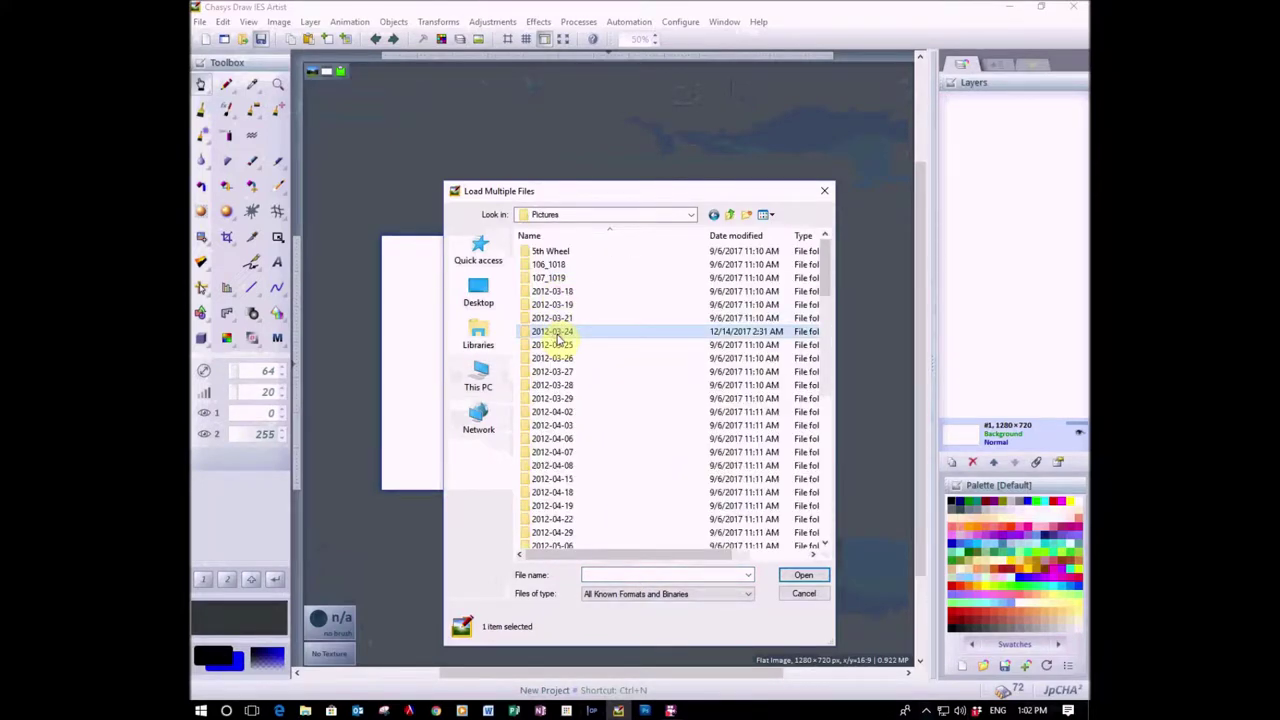
text(ch)
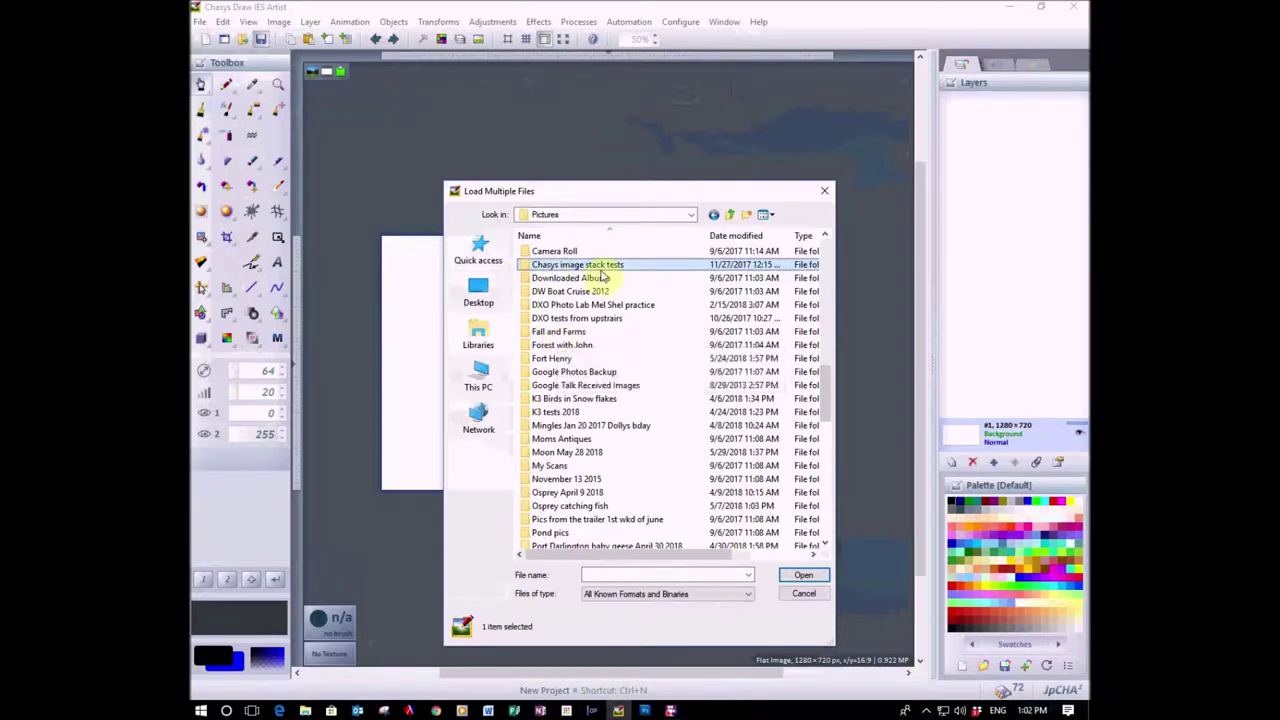
double_click(598, 265)
double_click(580, 254)
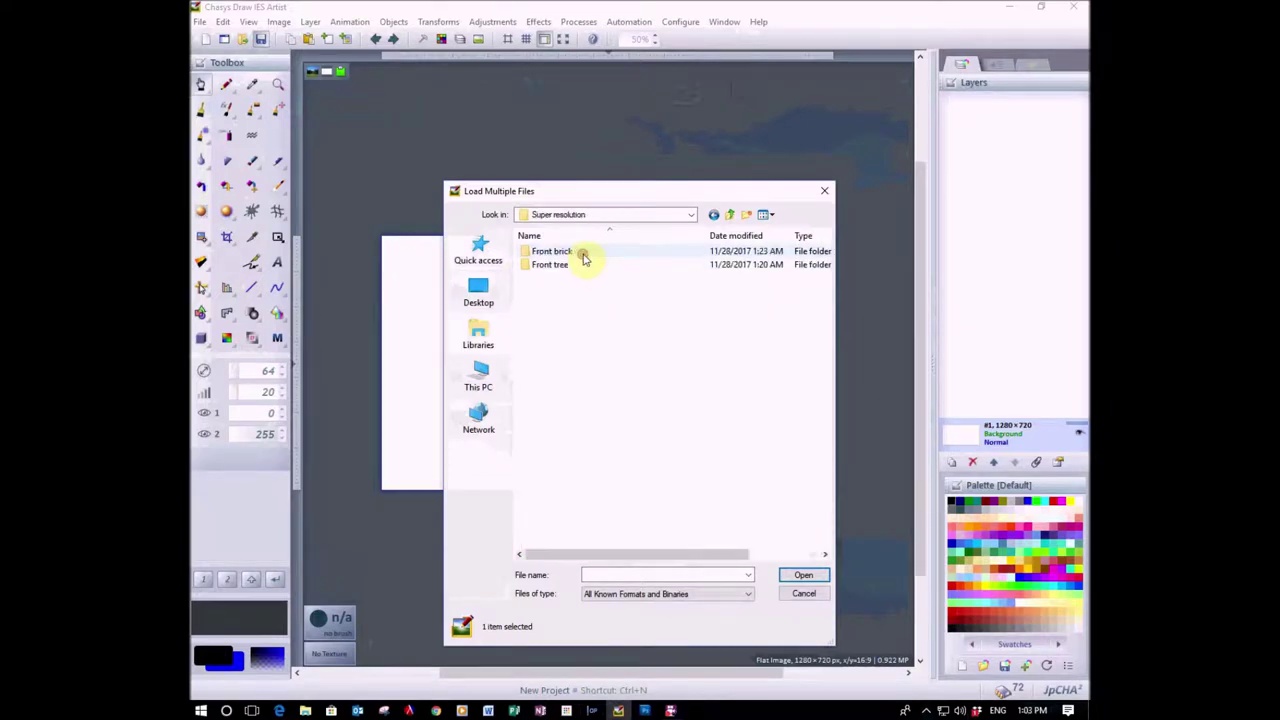
double_click(580, 253)
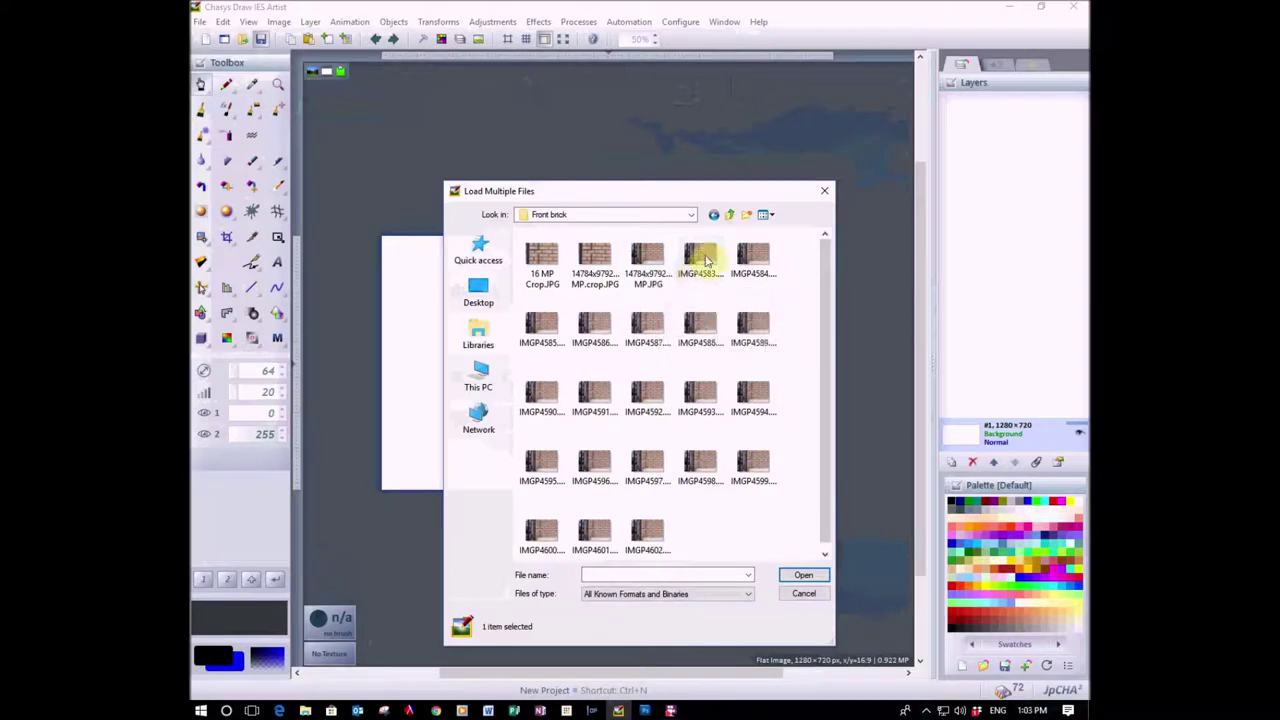
Step: Select the 20 photos IMGP4583 through IMGP4602 and open them
click(705, 261)
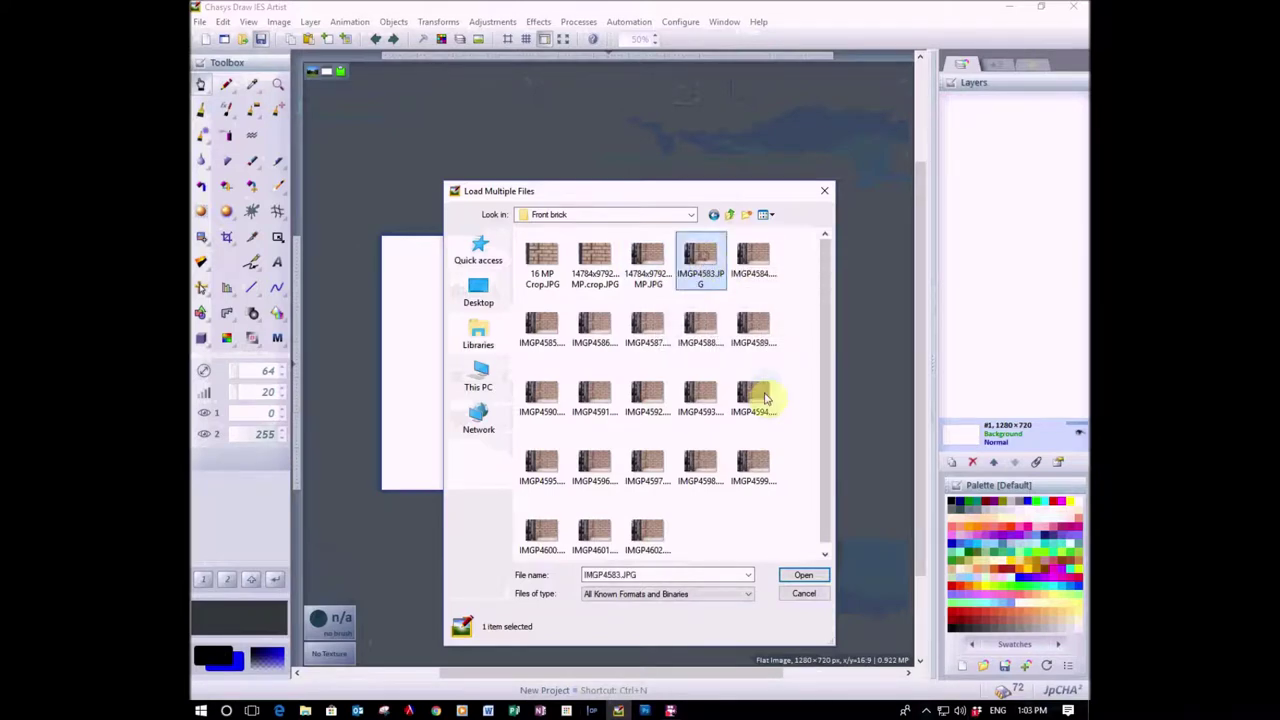
mouse_move(651, 536)
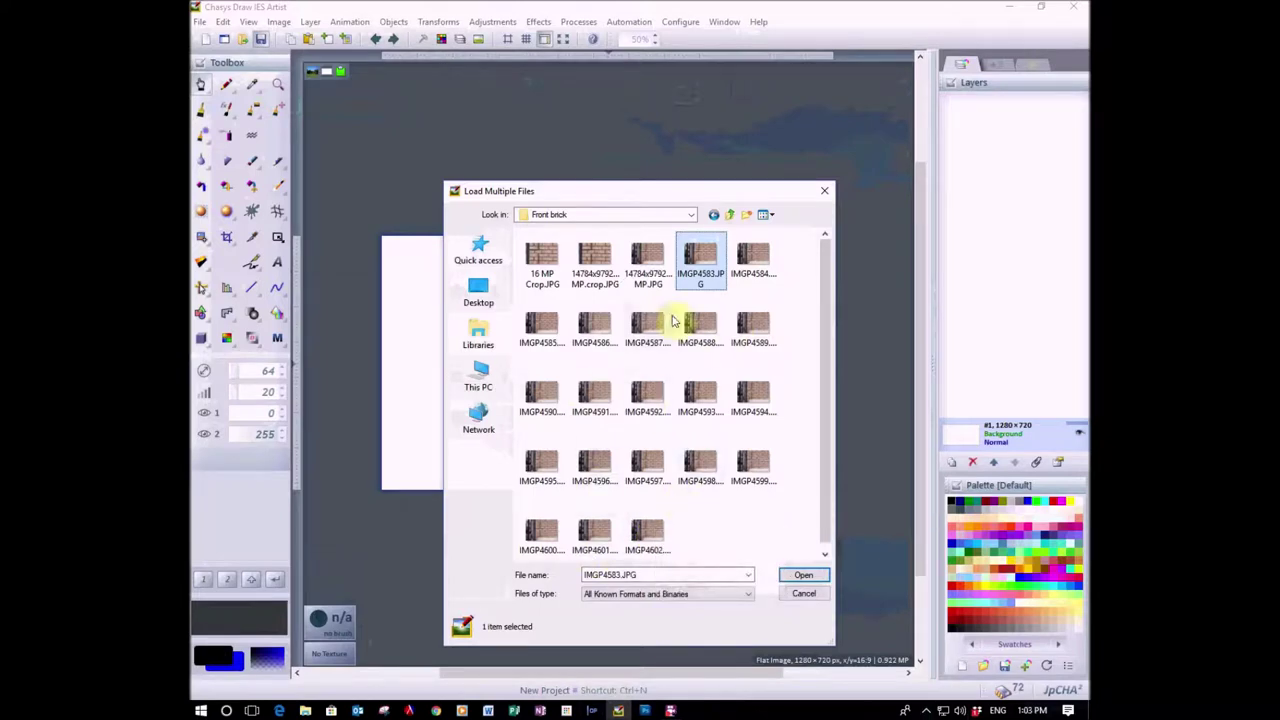
mouse_move(718, 270)
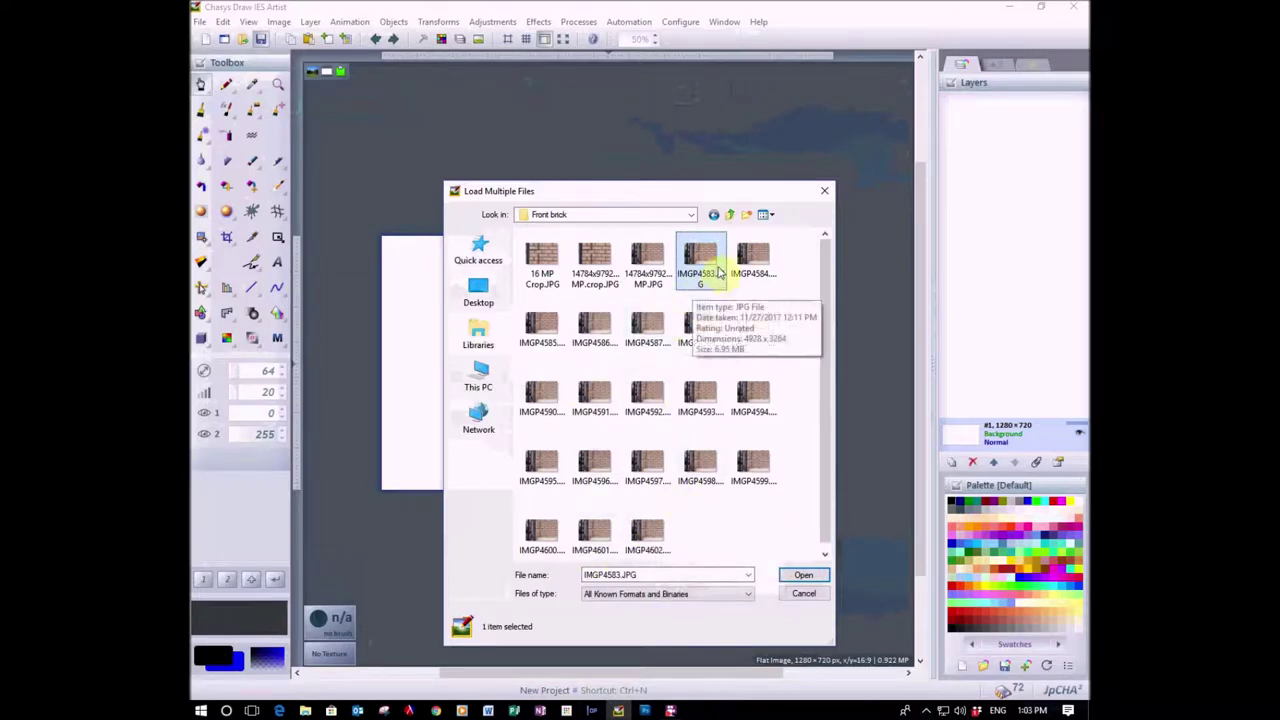
click(645, 540)
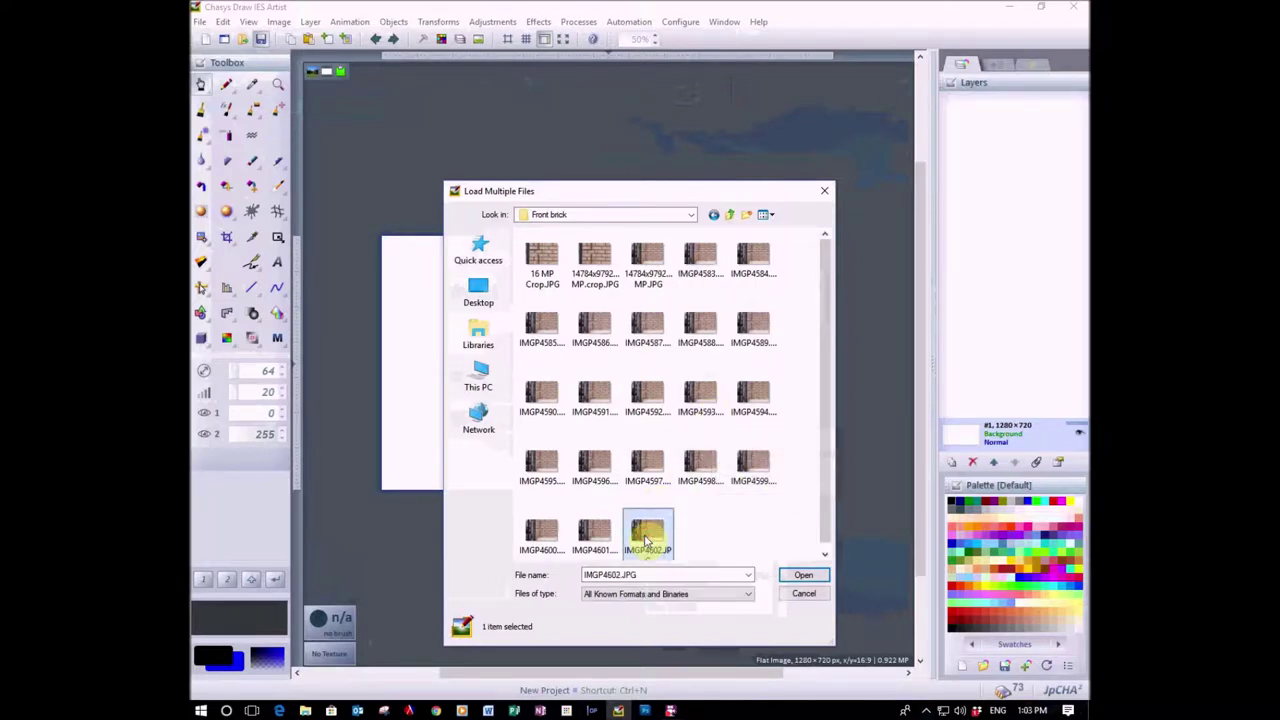
click(700, 255)
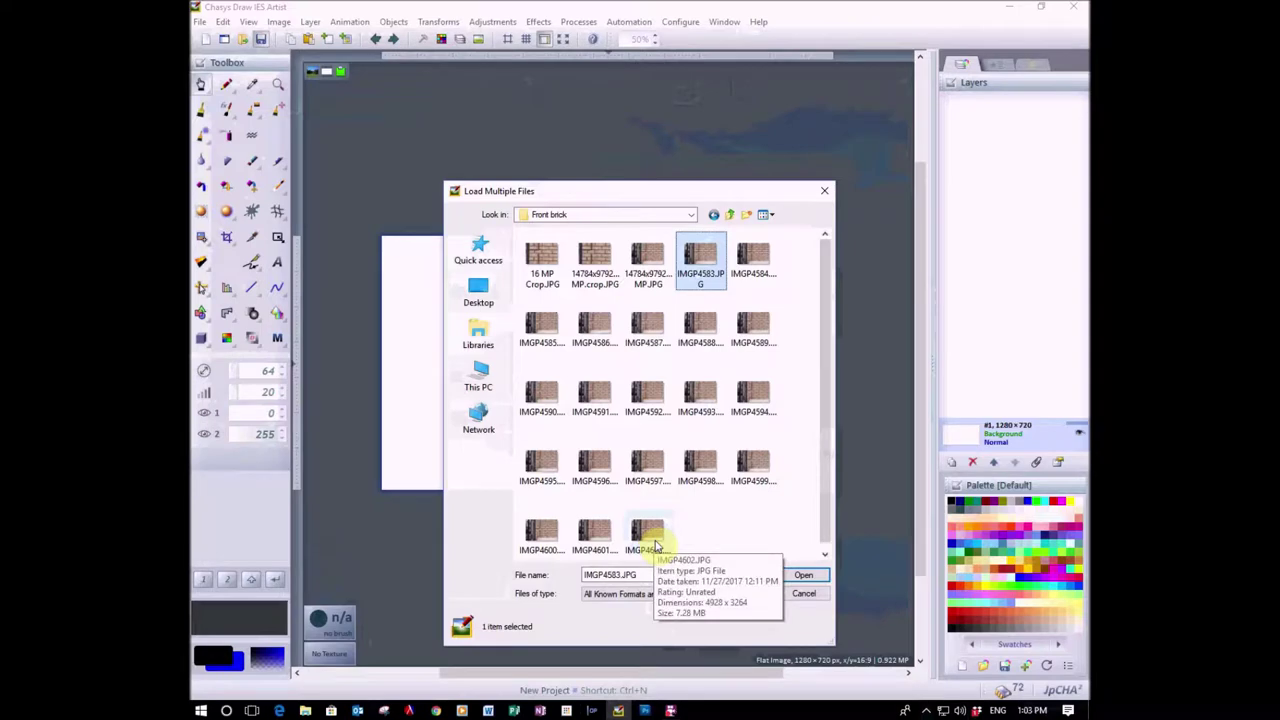
shift+click(656, 543)
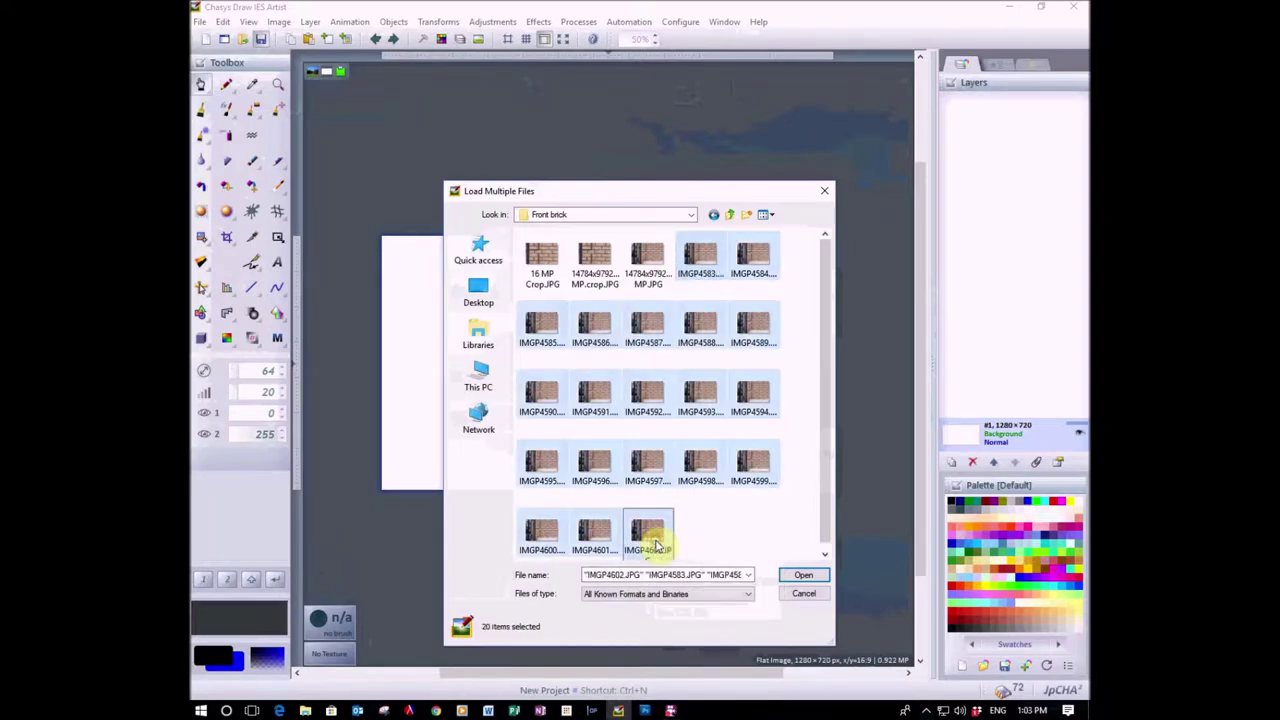
click(806, 577)
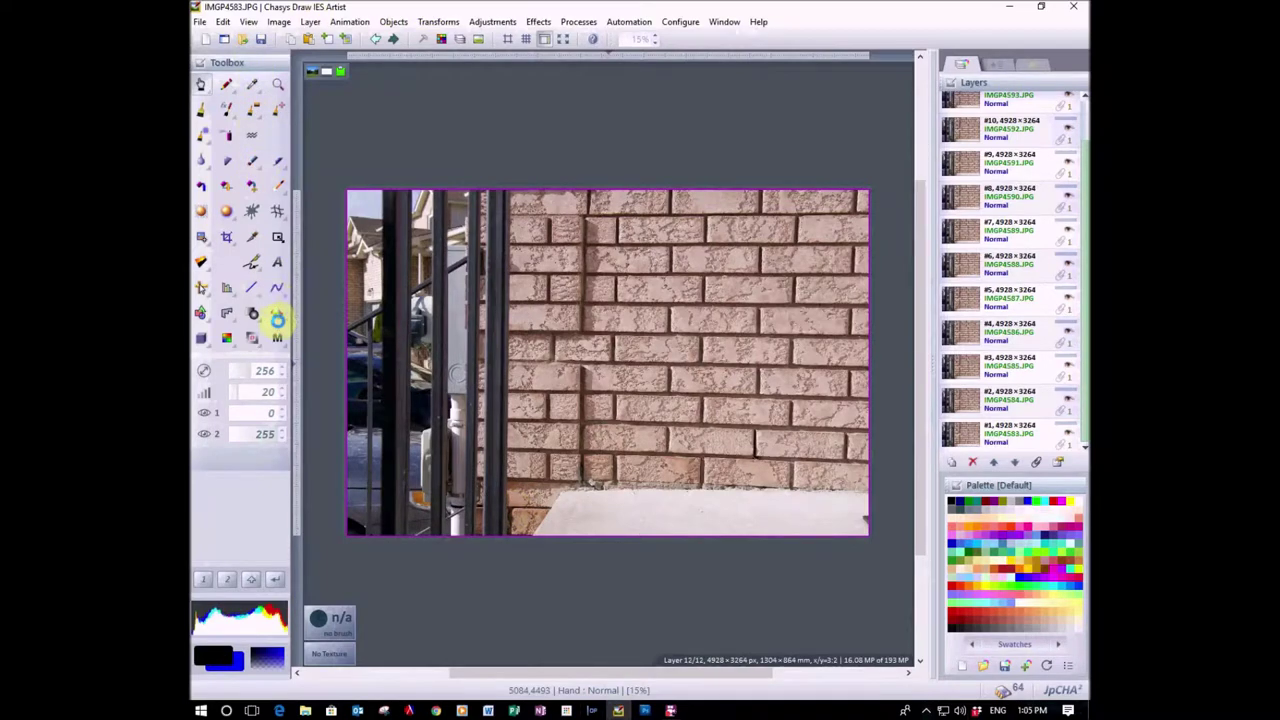
Step: Pick a different Toolbox tool once the brick JPGs finish importing as layers
click(274, 318)
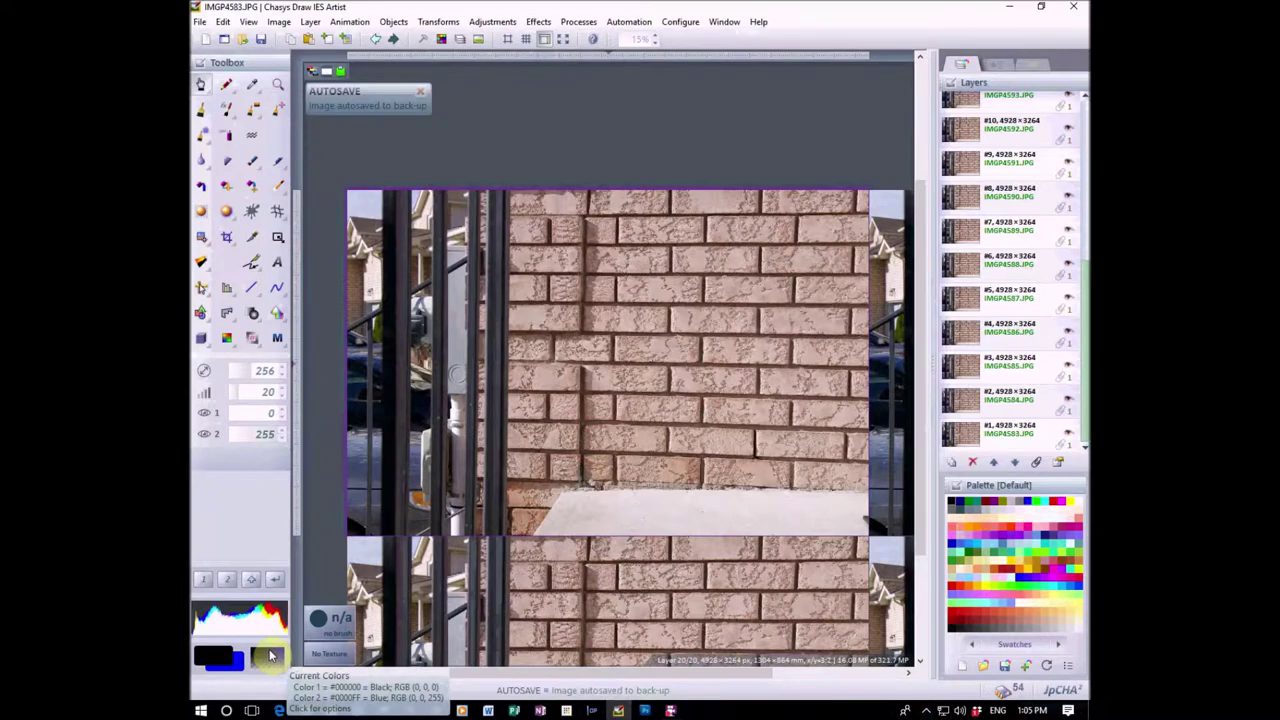
Step: Raise the tool's Alpha #1 transparency value to 142
click(259, 414)
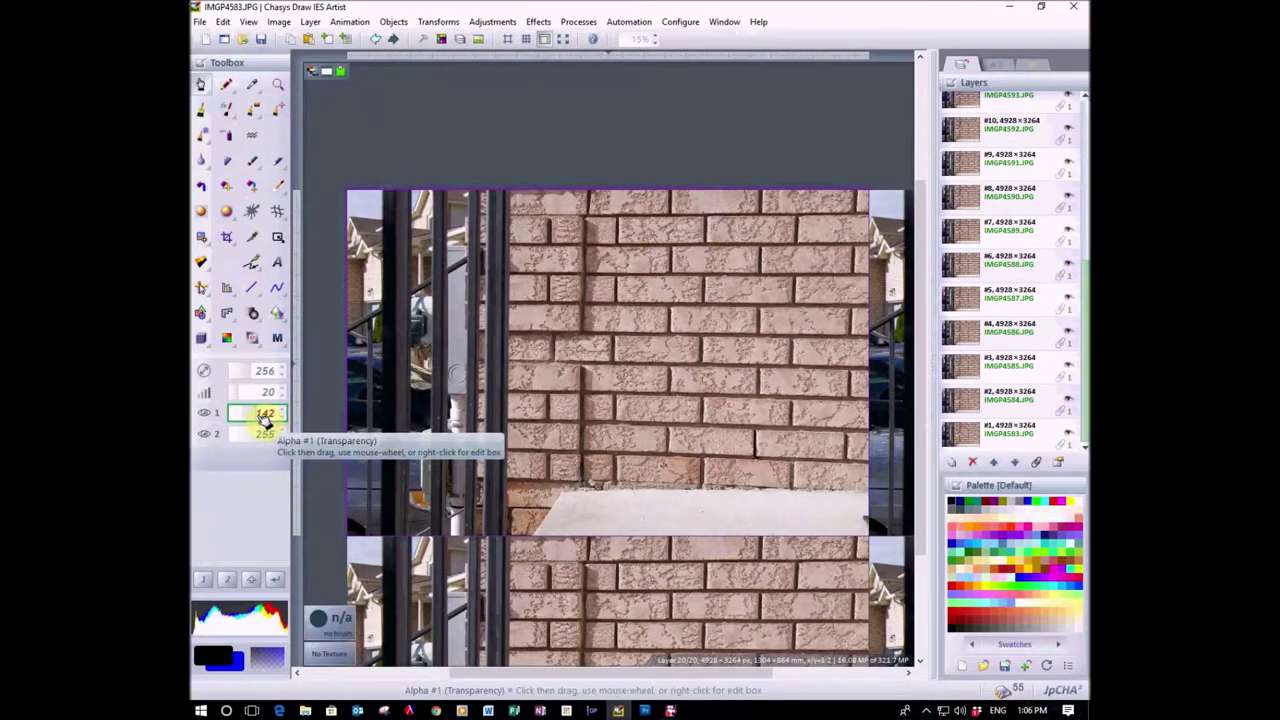
drag(265, 418, 231, 441)
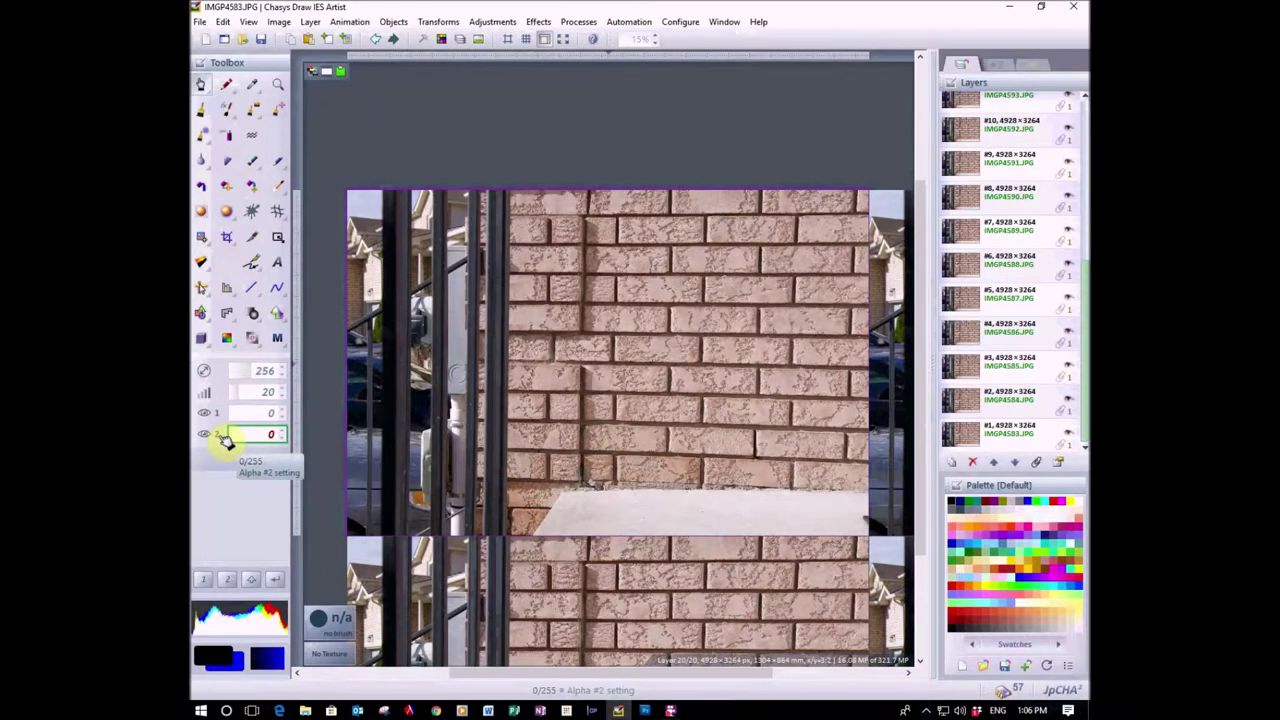
drag(234, 420, 294, 437)
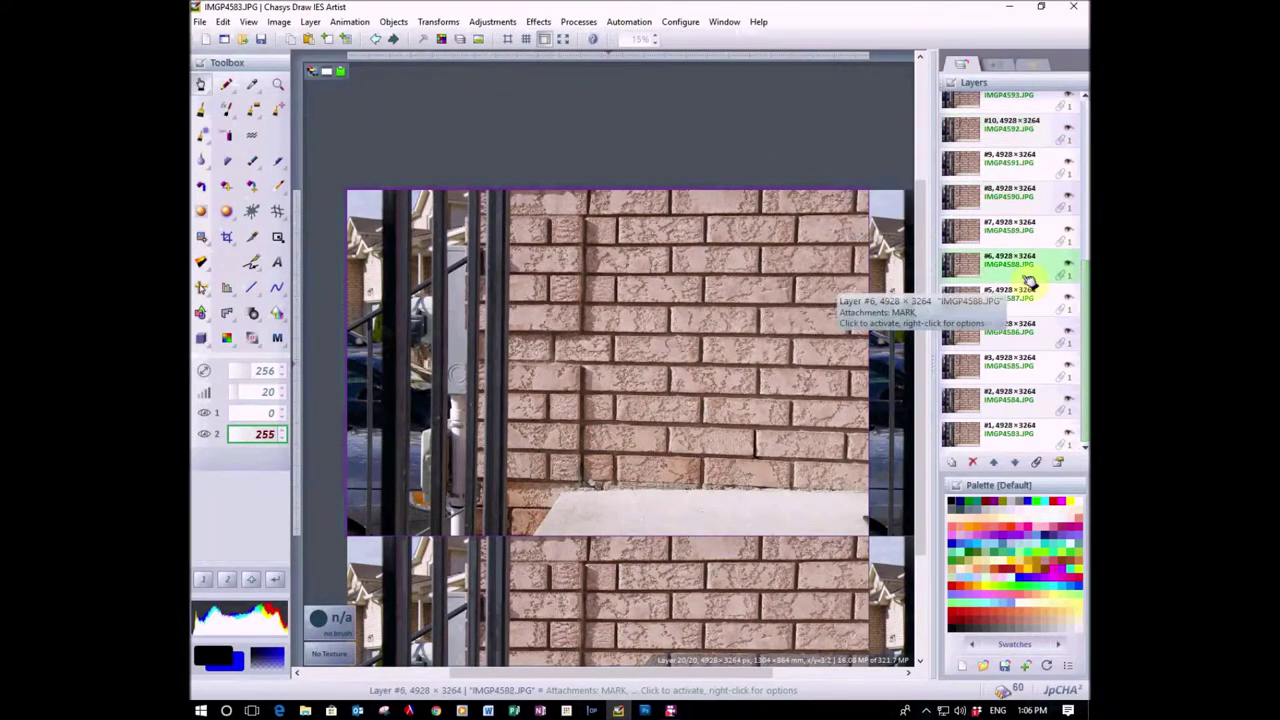
drag(1085, 285, 1085, 320)
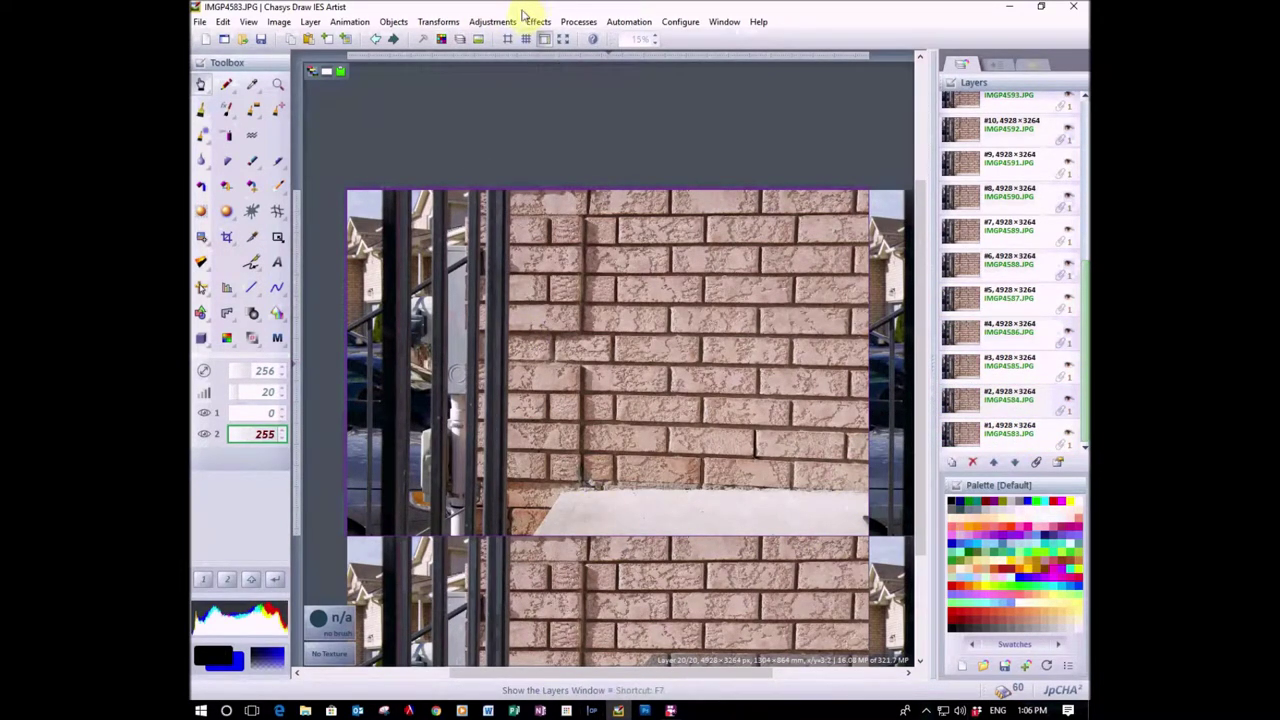
Step: Zoom out on the canvas and open the Processes menu of stacking commands
scroll(708, 492, down, 2)
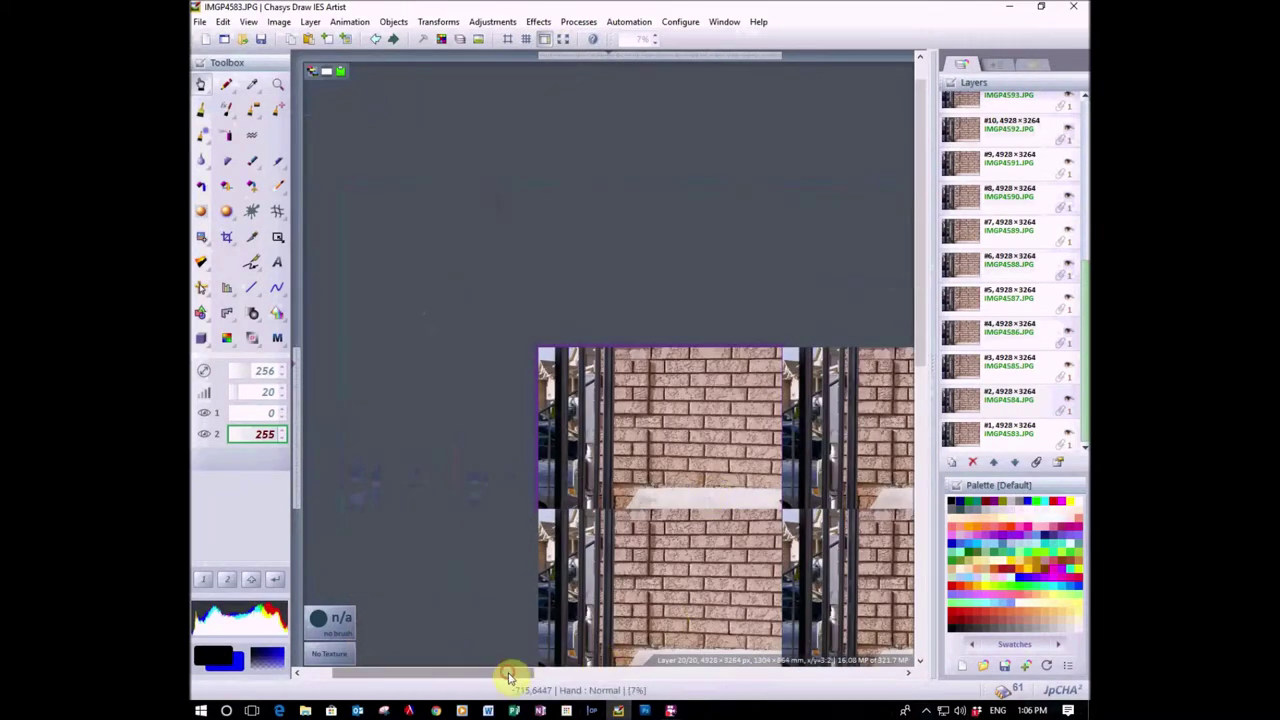
drag(508, 677, 627, 706)
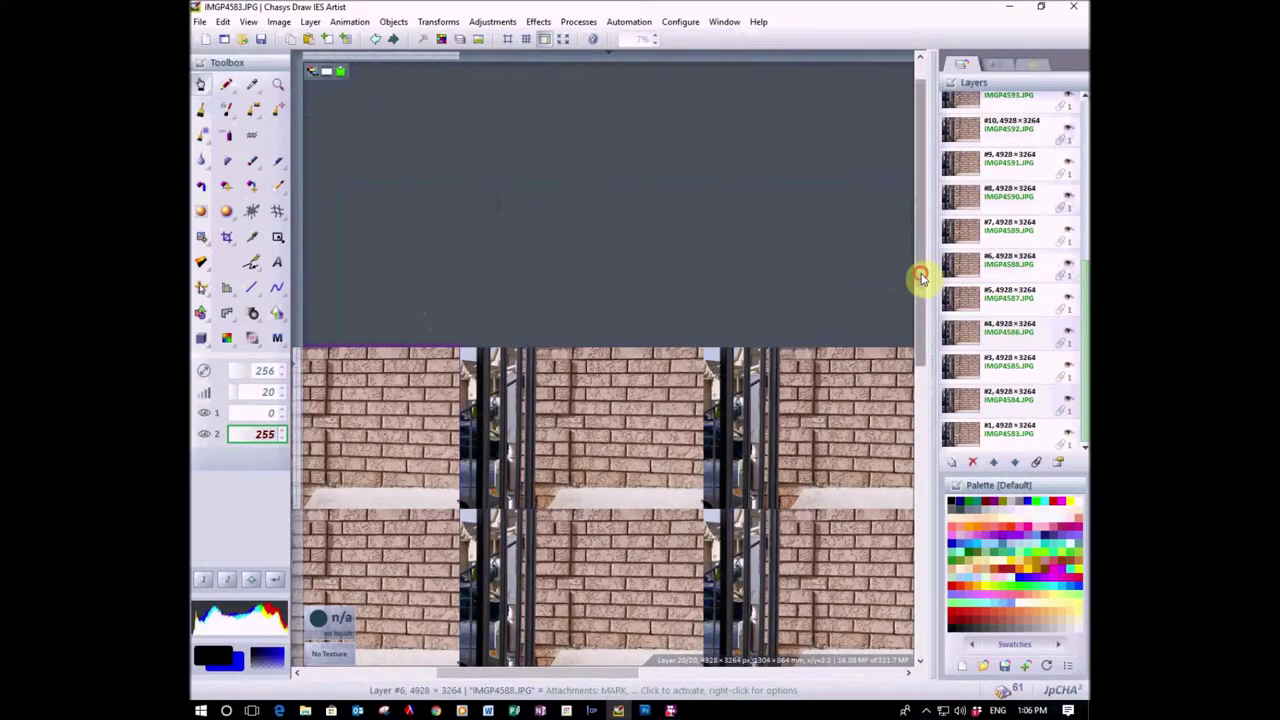
drag(920, 277, 940, 443)
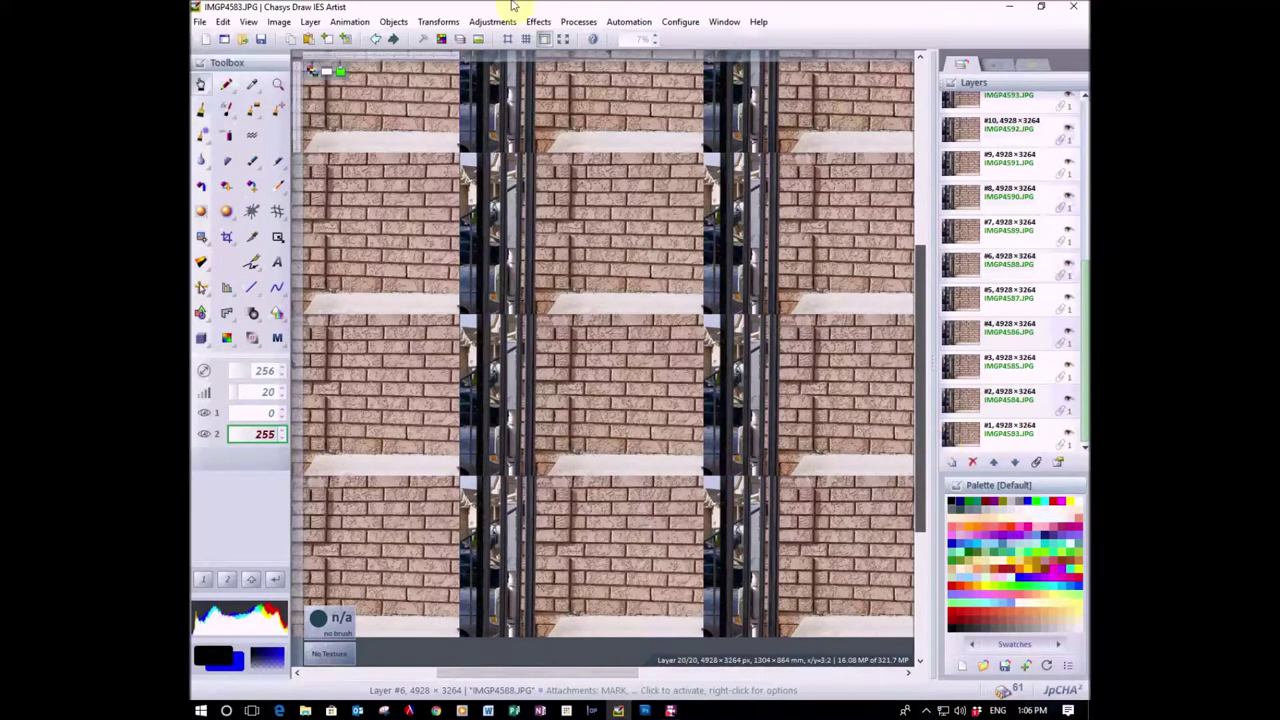
click(578, 22)
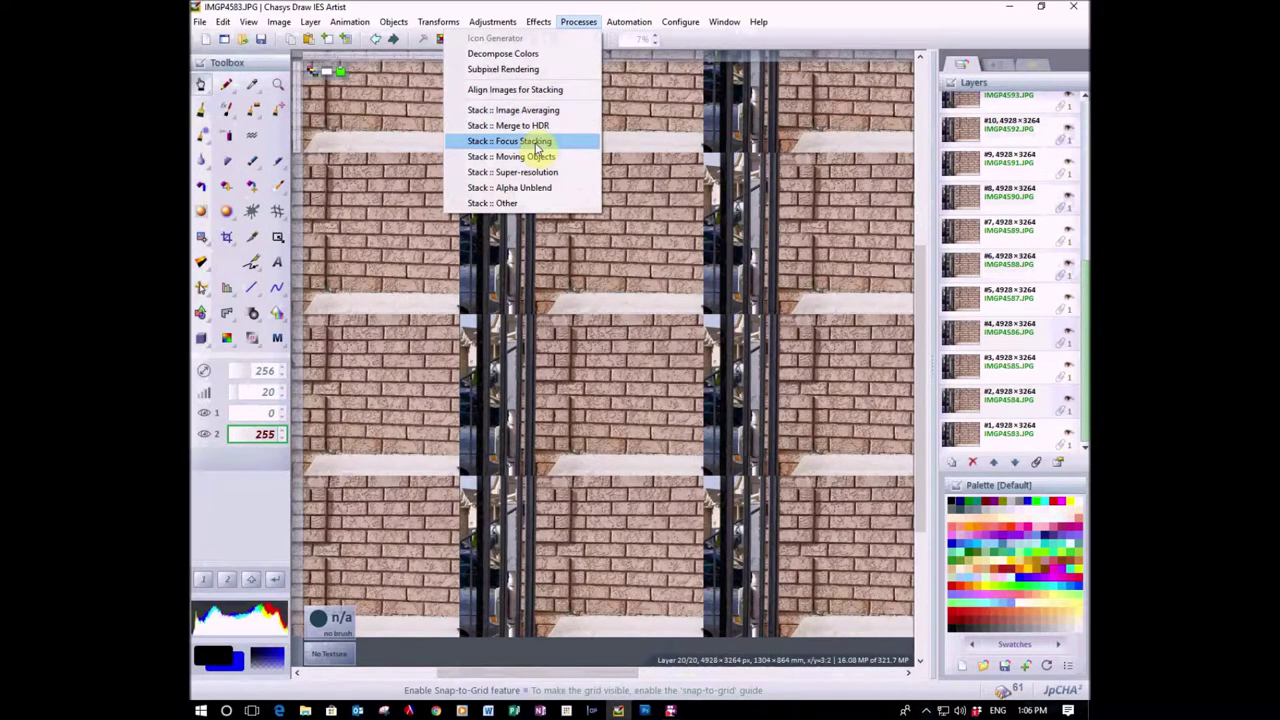
click(543, 90)
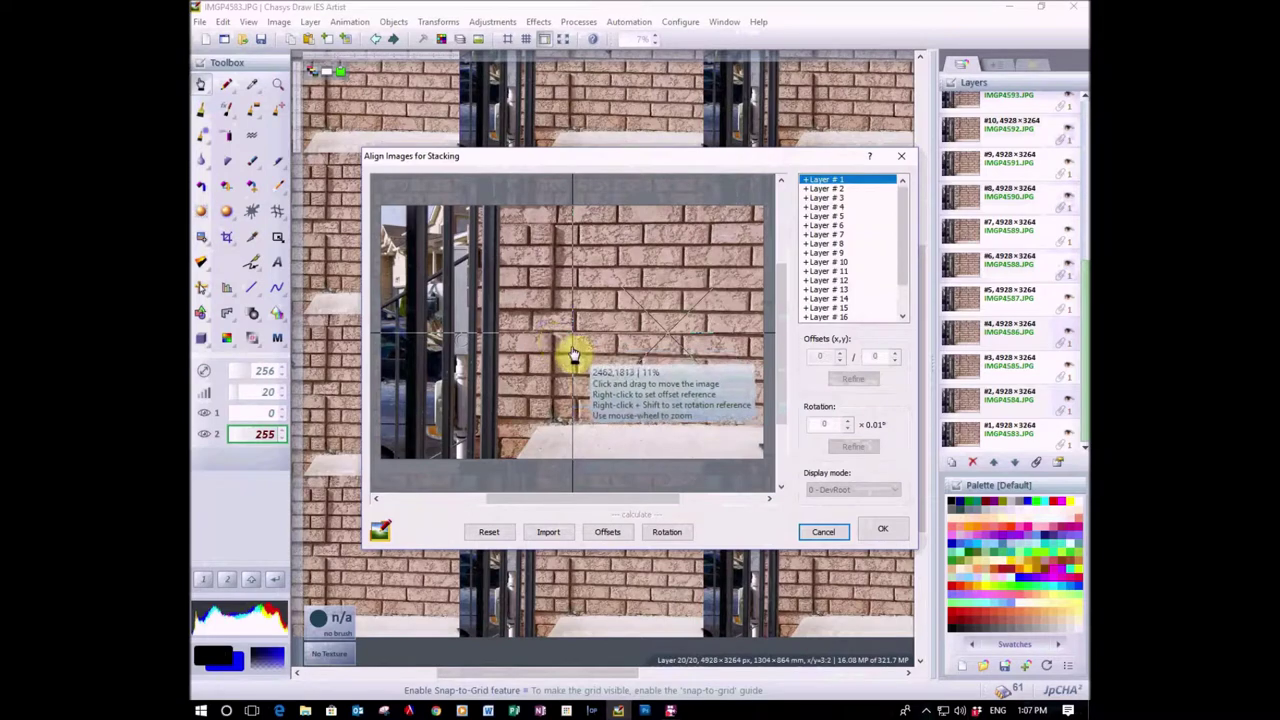
scroll(573, 355, up, 5)
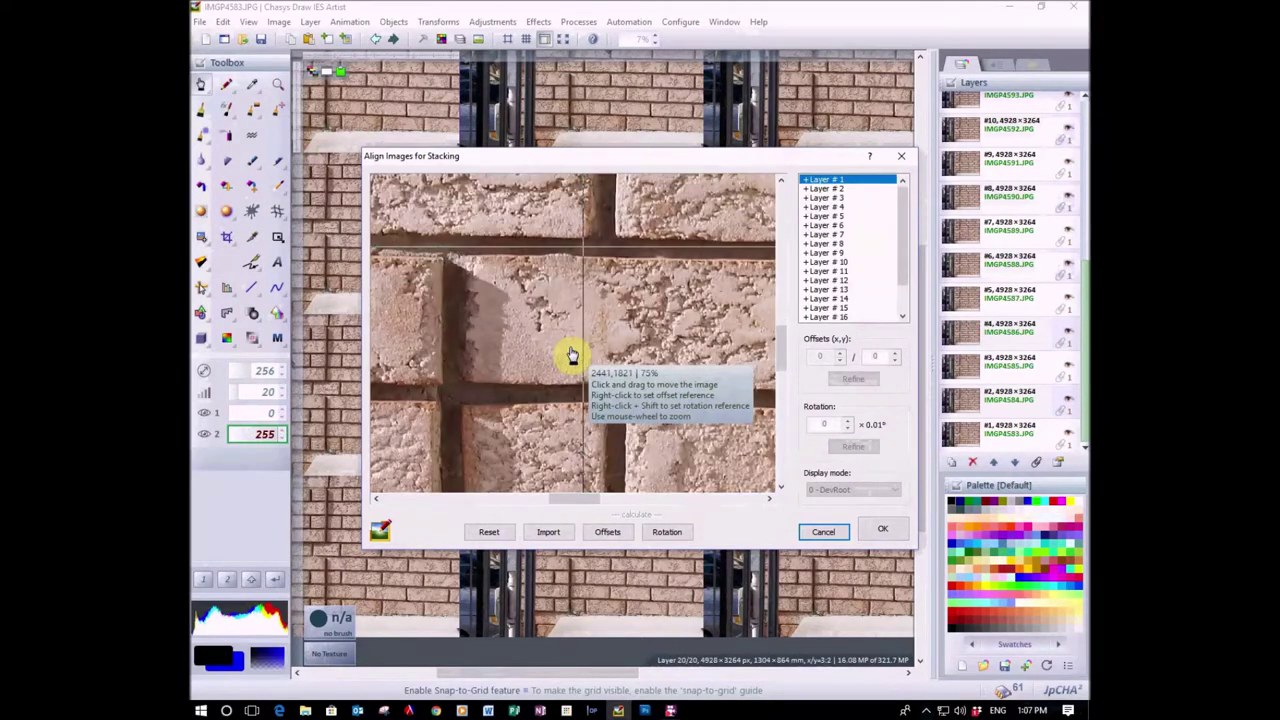
scroll(572, 355, down, 6)
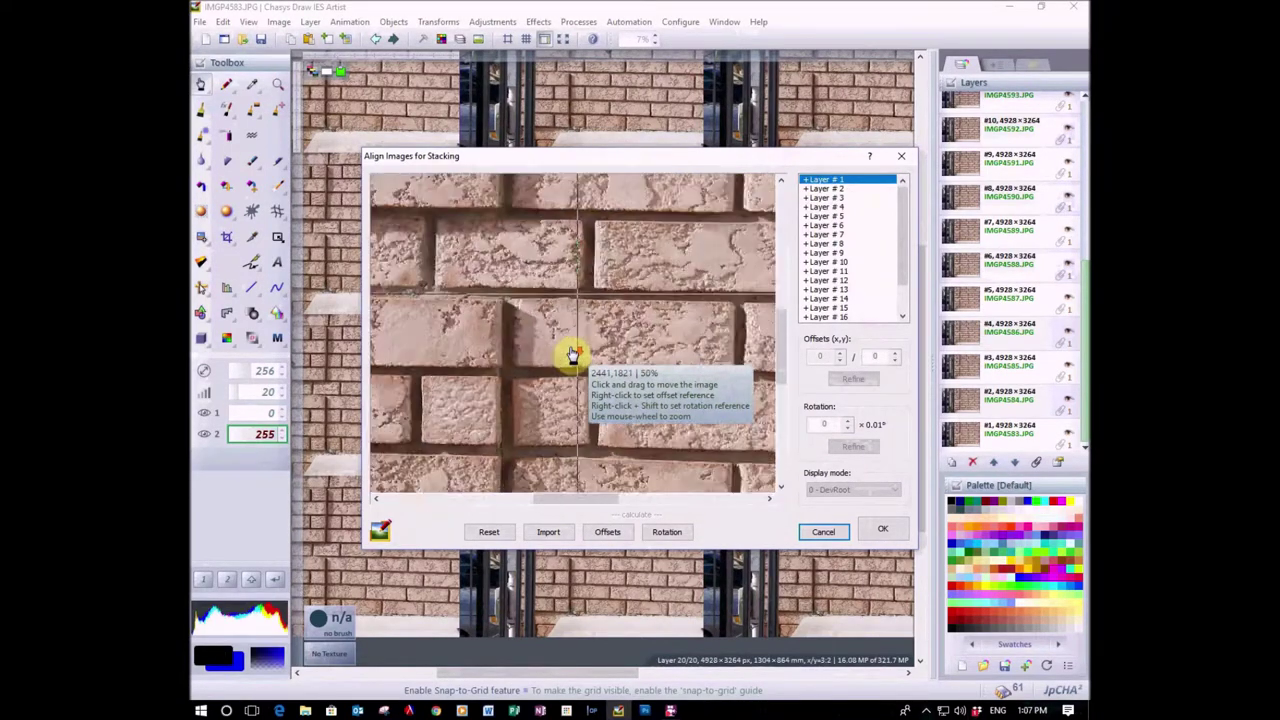
scroll(572, 355, up, 4)
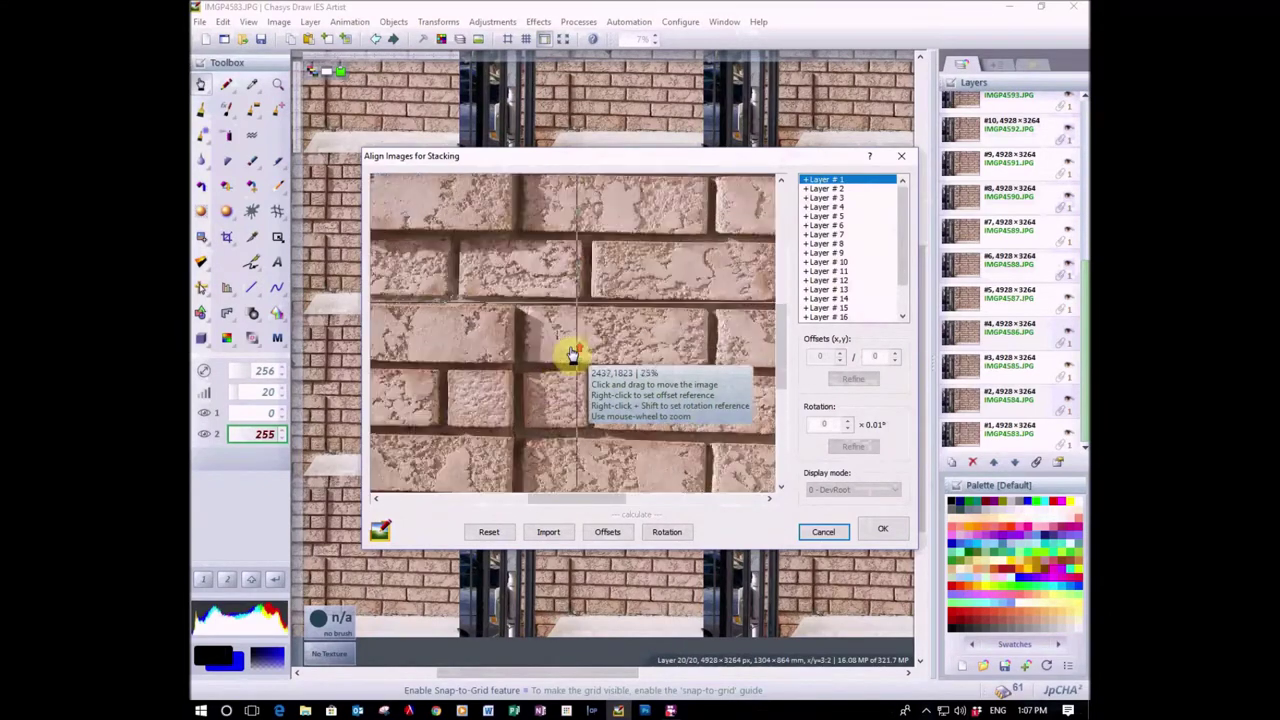
drag(556, 500, 451, 500)
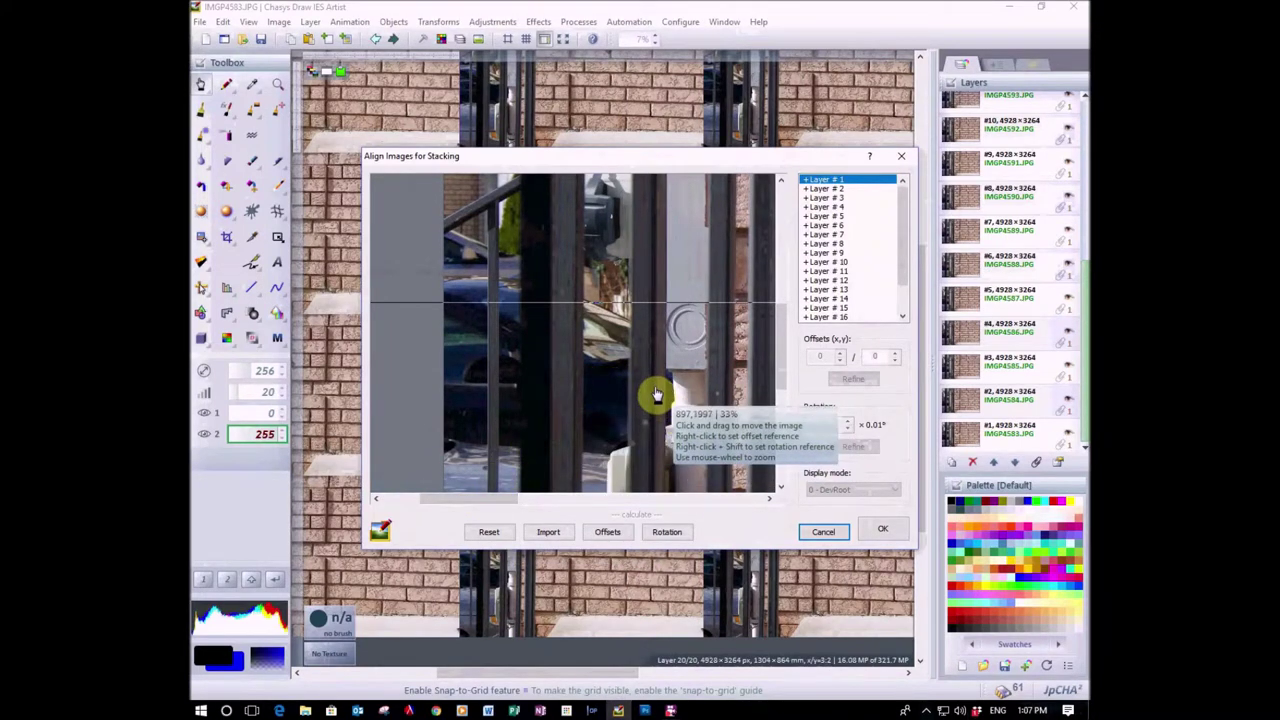
scroll(655, 401, up, 2)
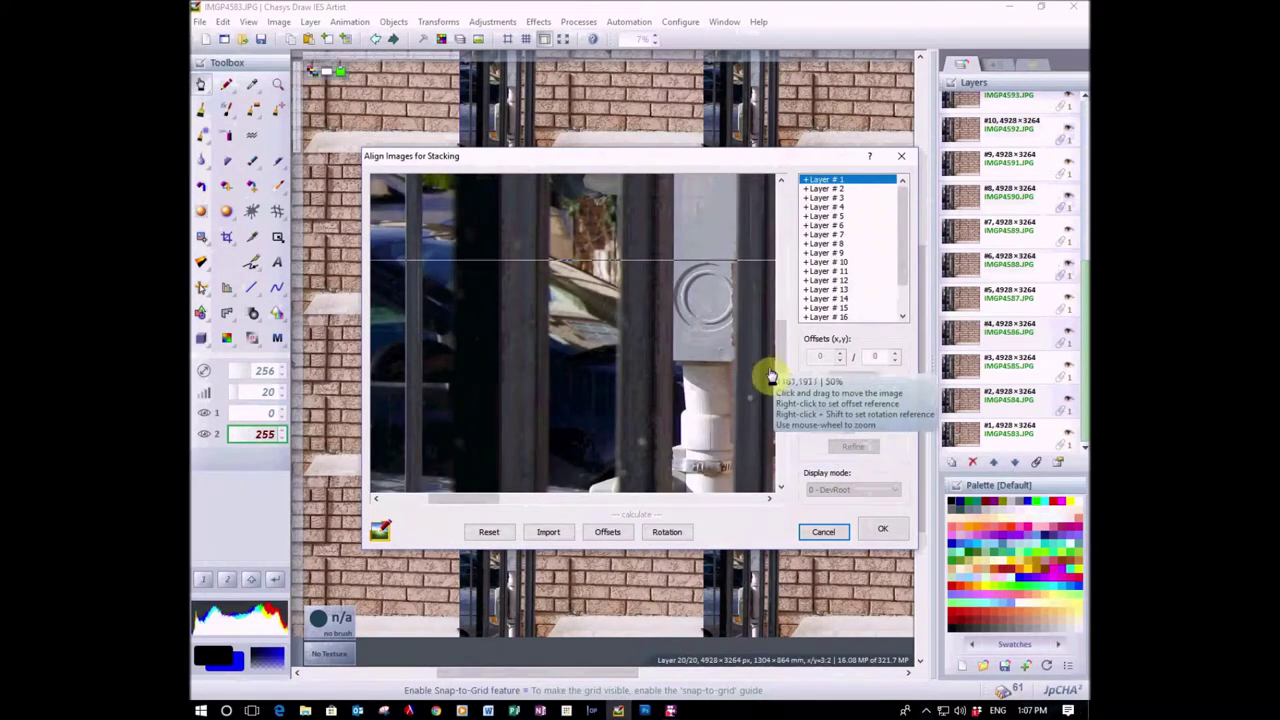
drag(776, 366, 808, 366)
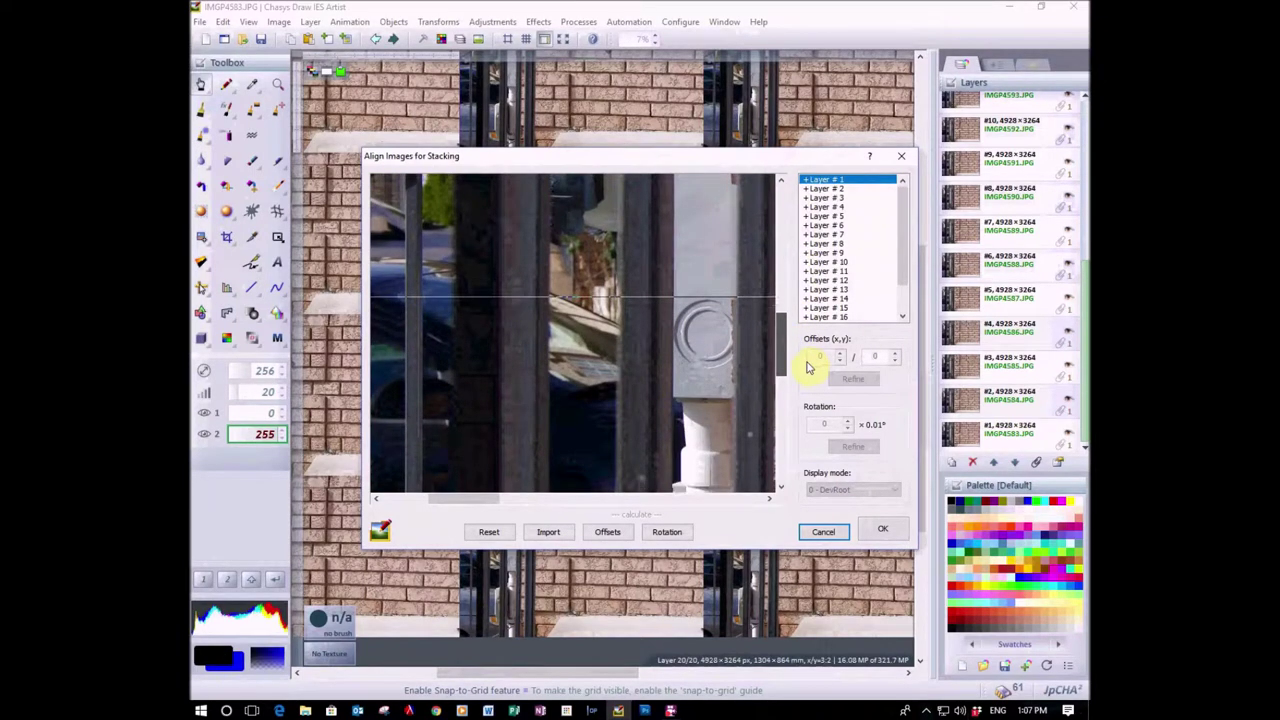
drag(808, 366, 808, 354)
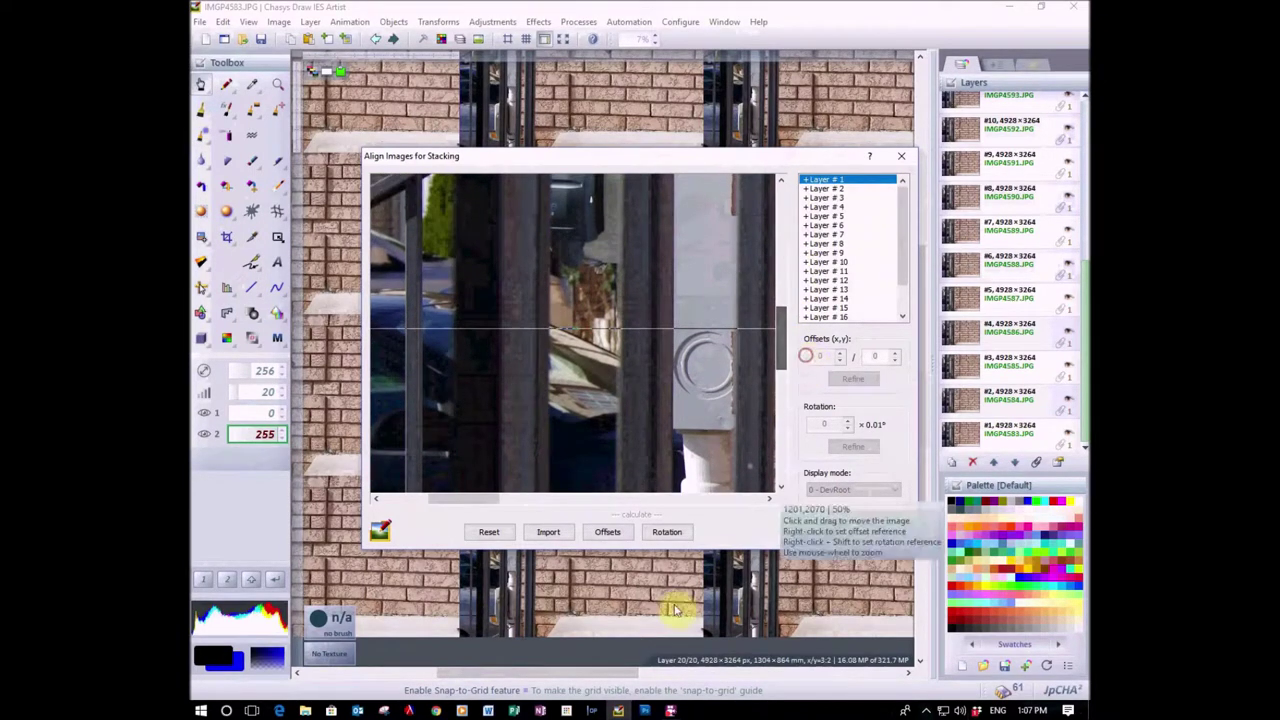
mouse_move(480, 508)
mouse_down()
mouse_move(449, 498)
mouse_move(460, 500)
mouse_up()
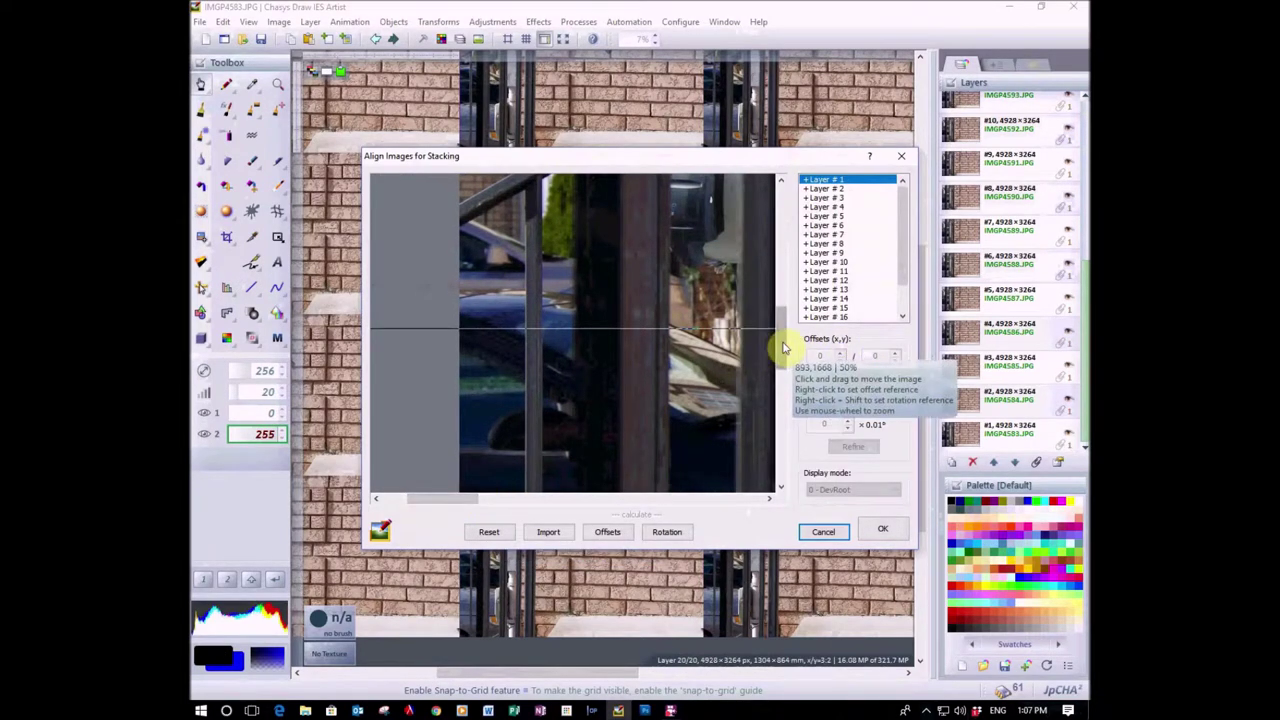
mouse_move(781, 341)
mouse_down()
mouse_move(790, 433)
mouse_move(784, 342)
mouse_up()
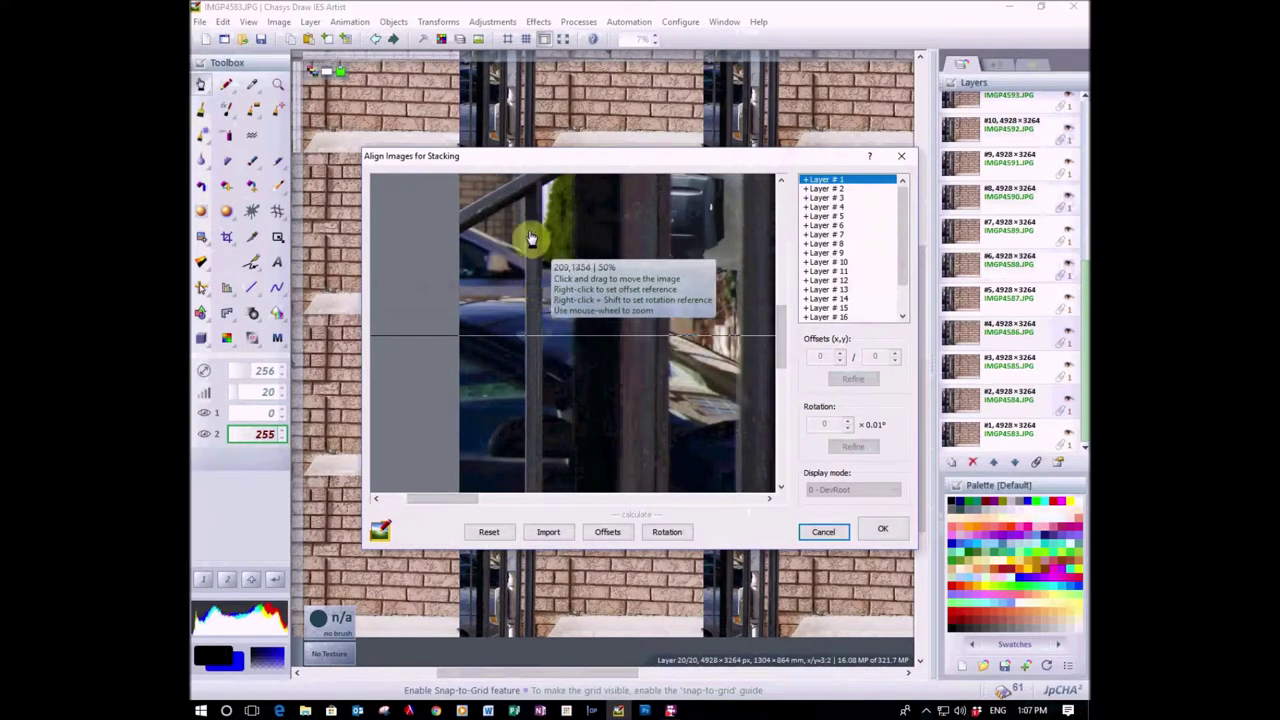
scroll(529, 232, up, 2)
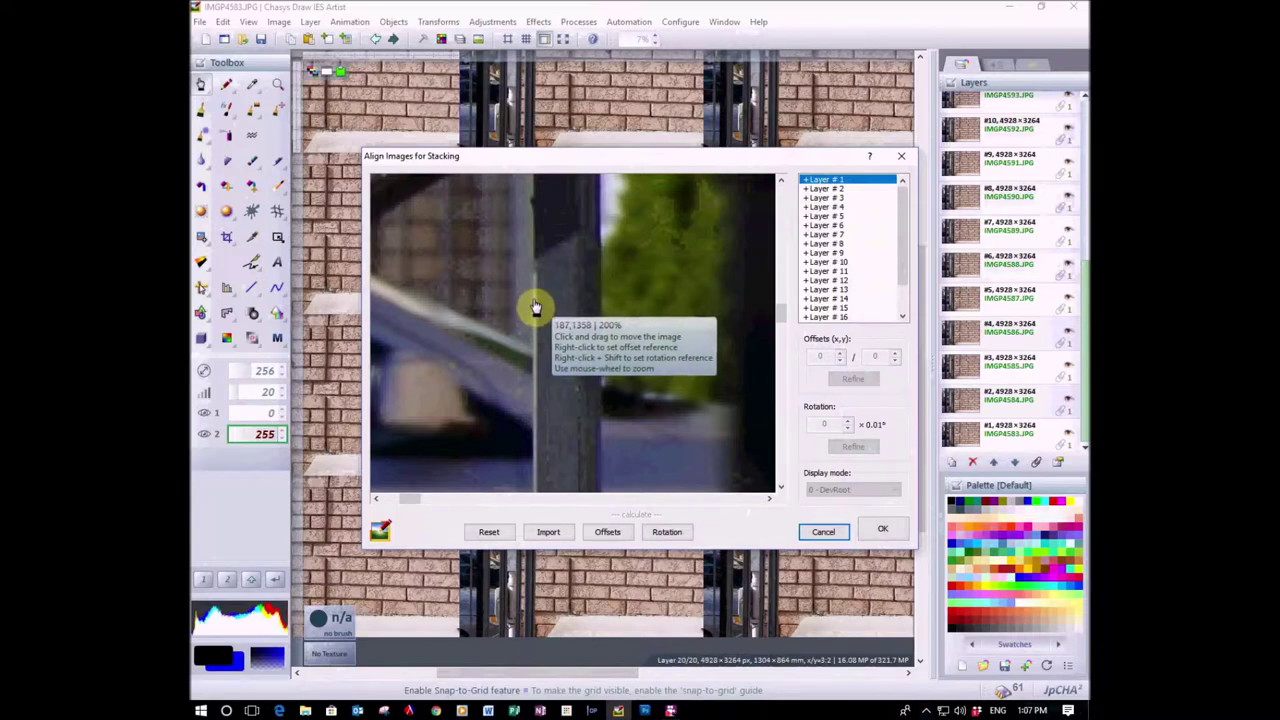
scroll(535, 307, up, 1)
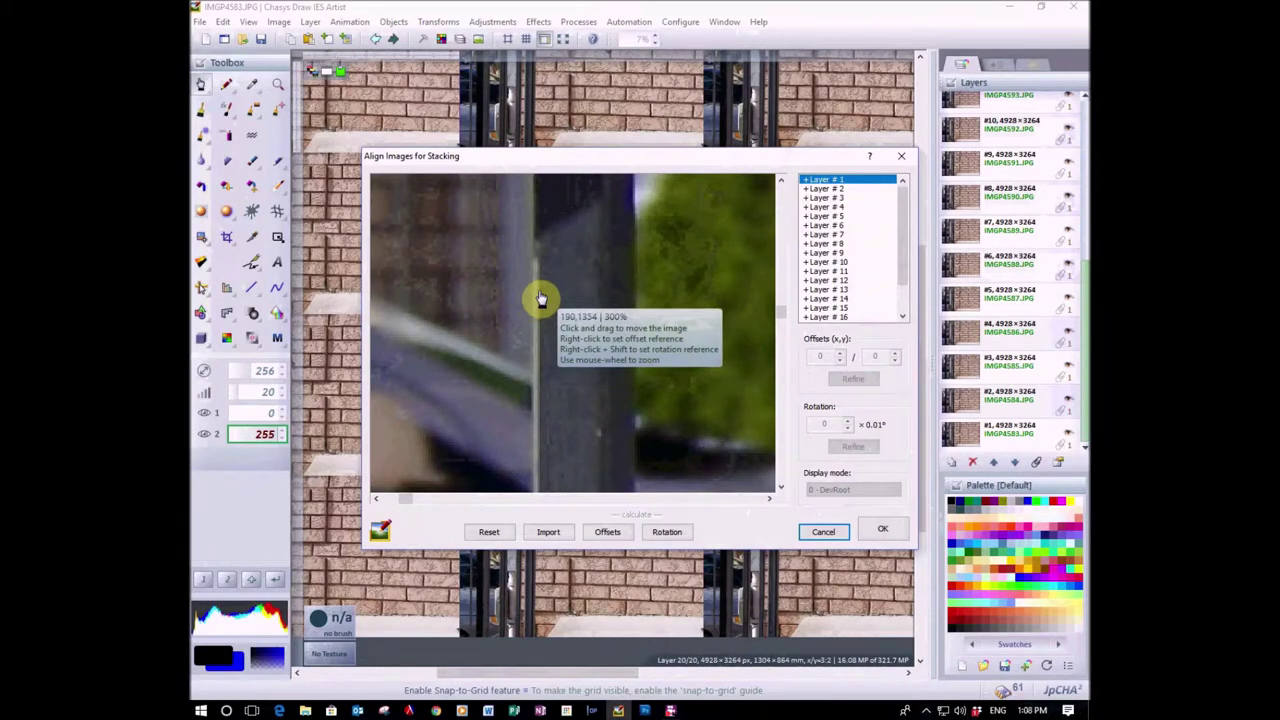
right_click(540, 298)
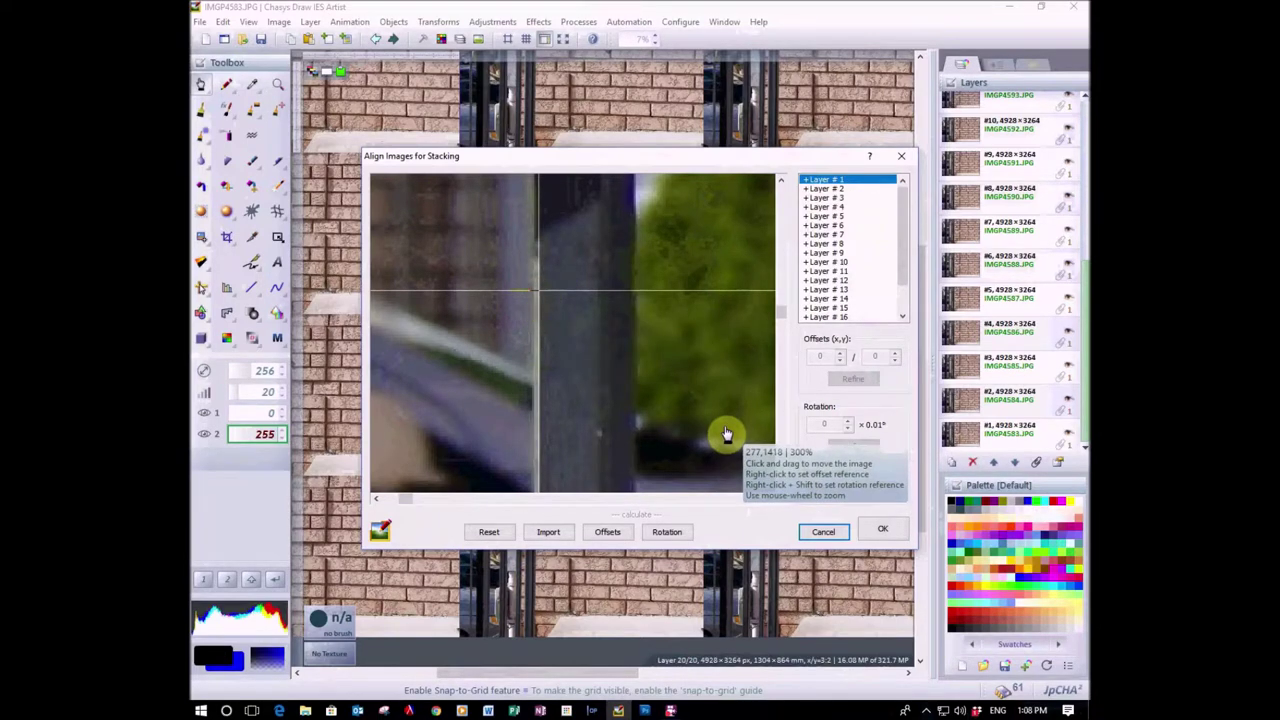
Step: Calculate alignment offsets for every layer against the fence-post reference point
click(606, 533)
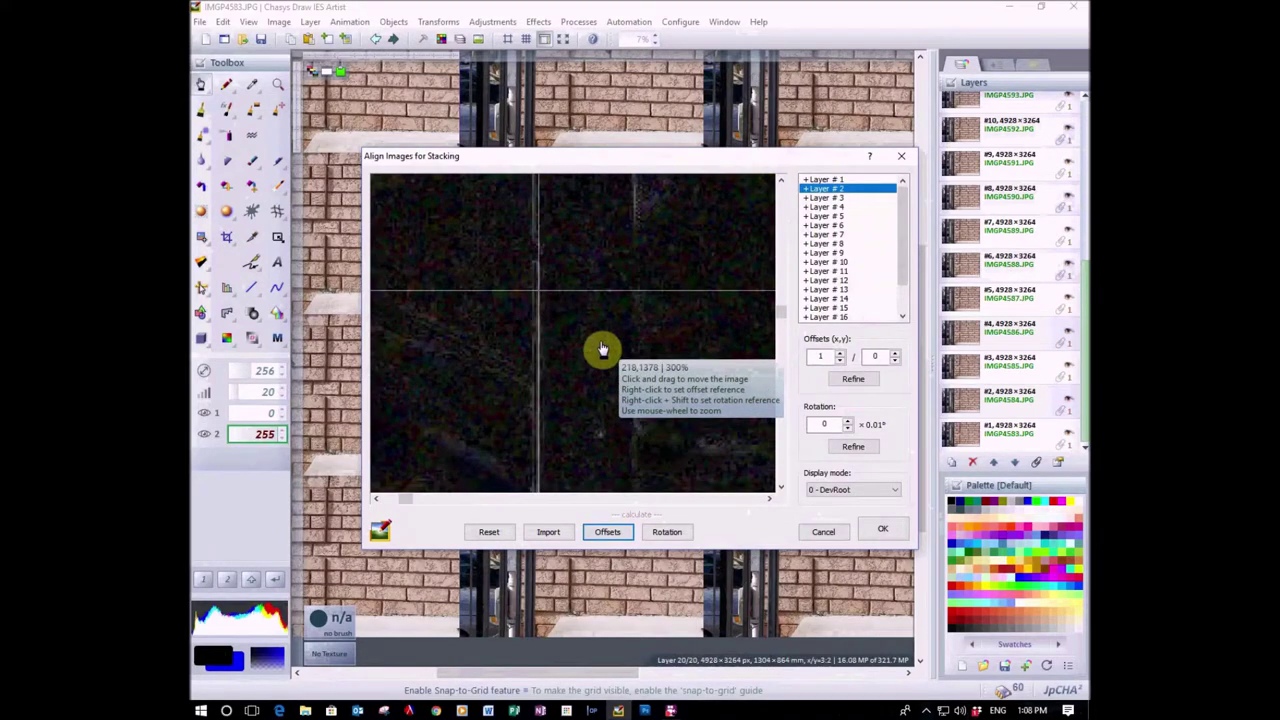
scroll(603, 350, down, 3)
scroll(596, 363, down, 2)
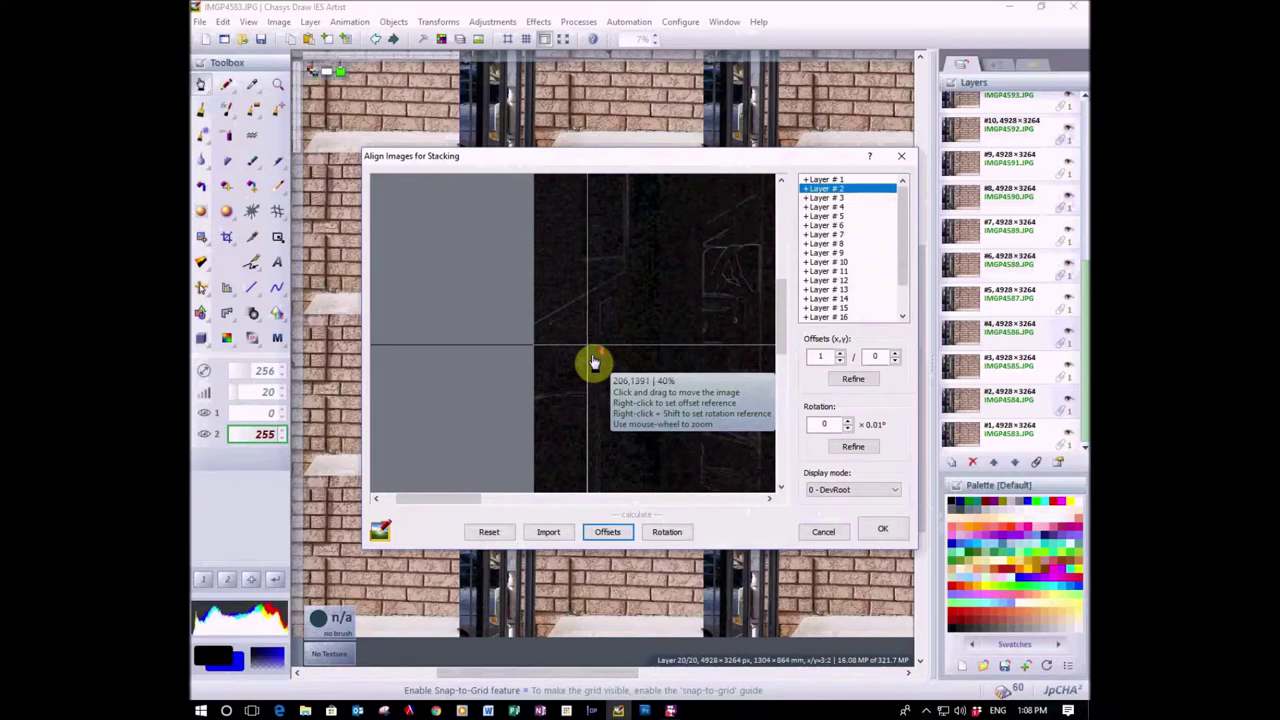
scroll(594, 362, down, 2)
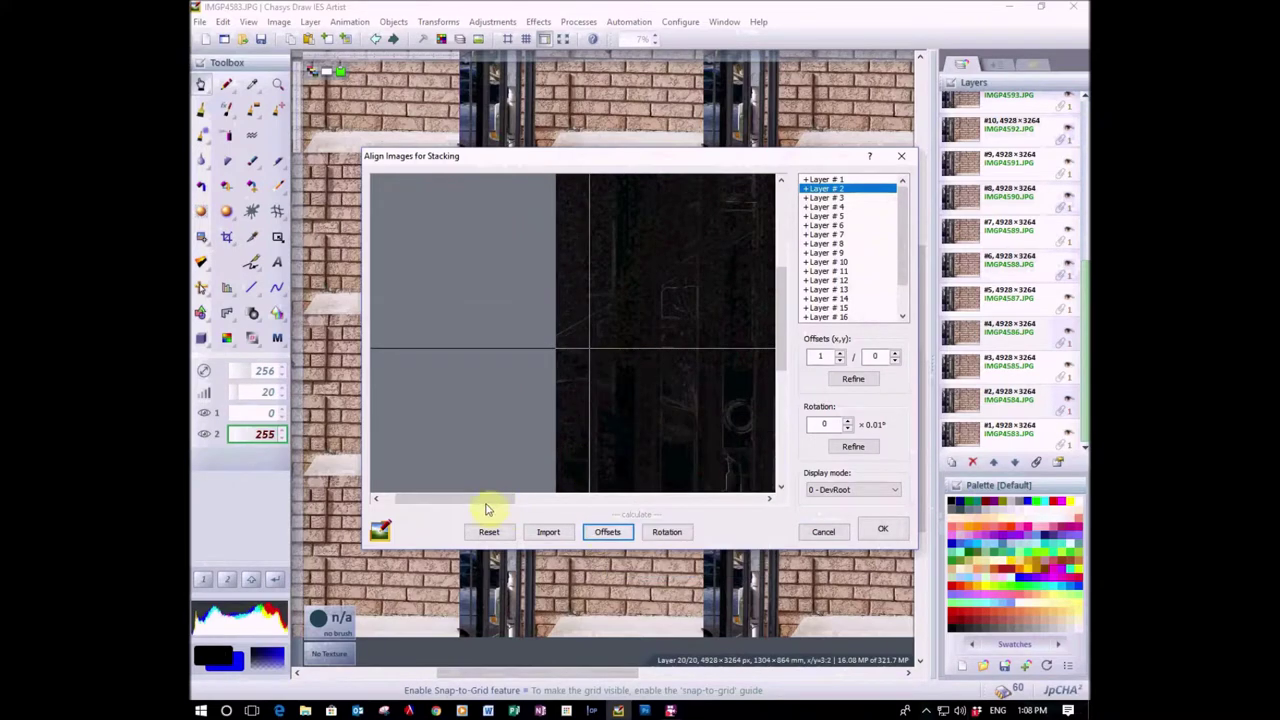
drag(486, 500, 510, 522)
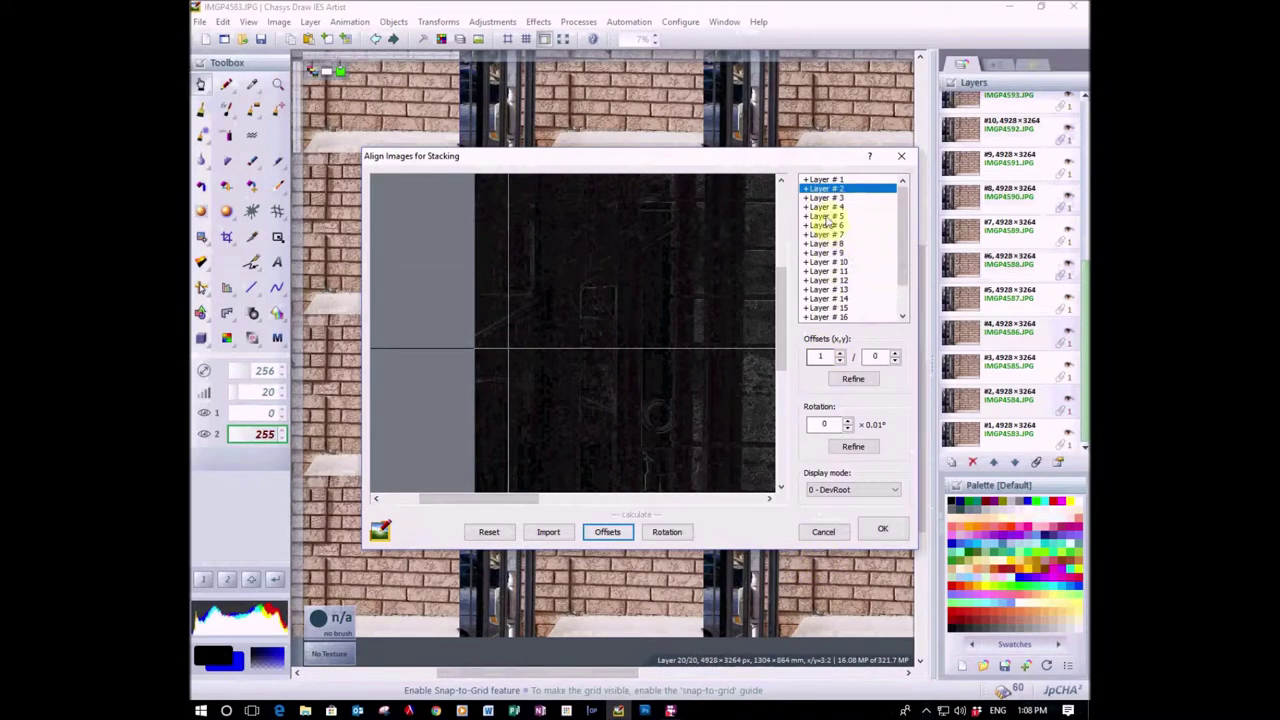
Step: Review the offsets of layers 1–5, 7 and 12, then apply the alignment
click(820, 198)
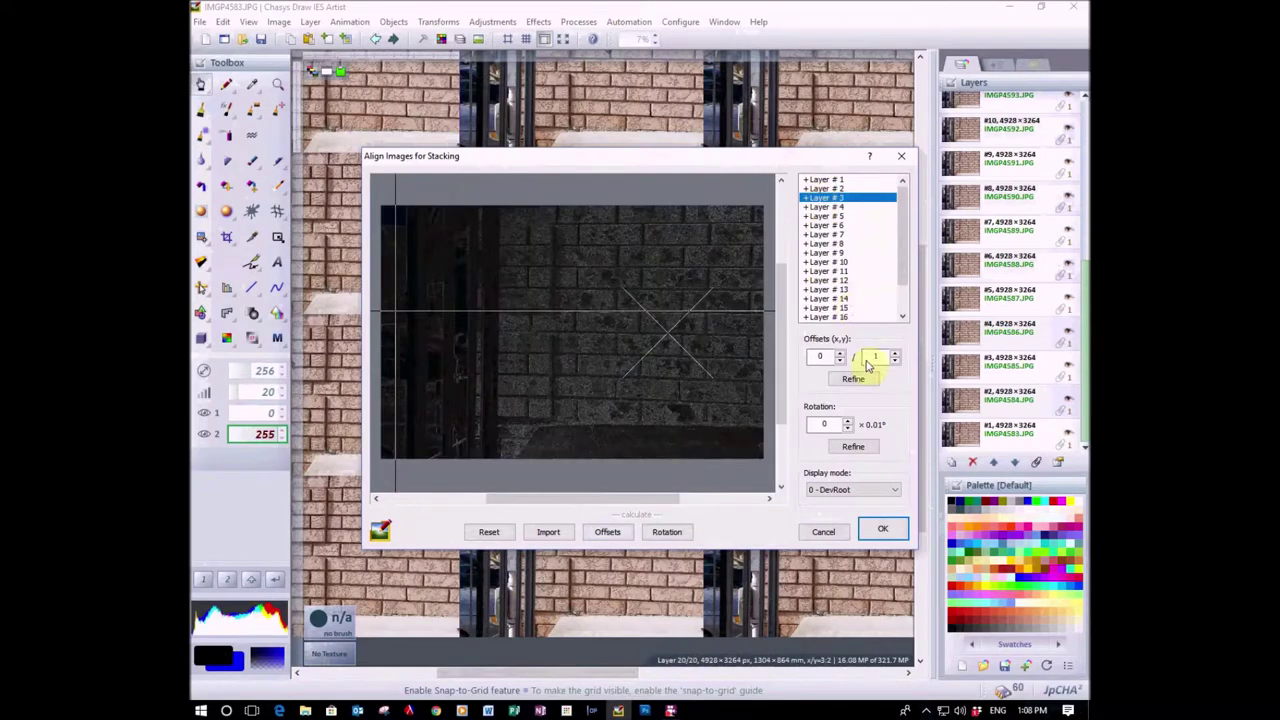
click(818, 207)
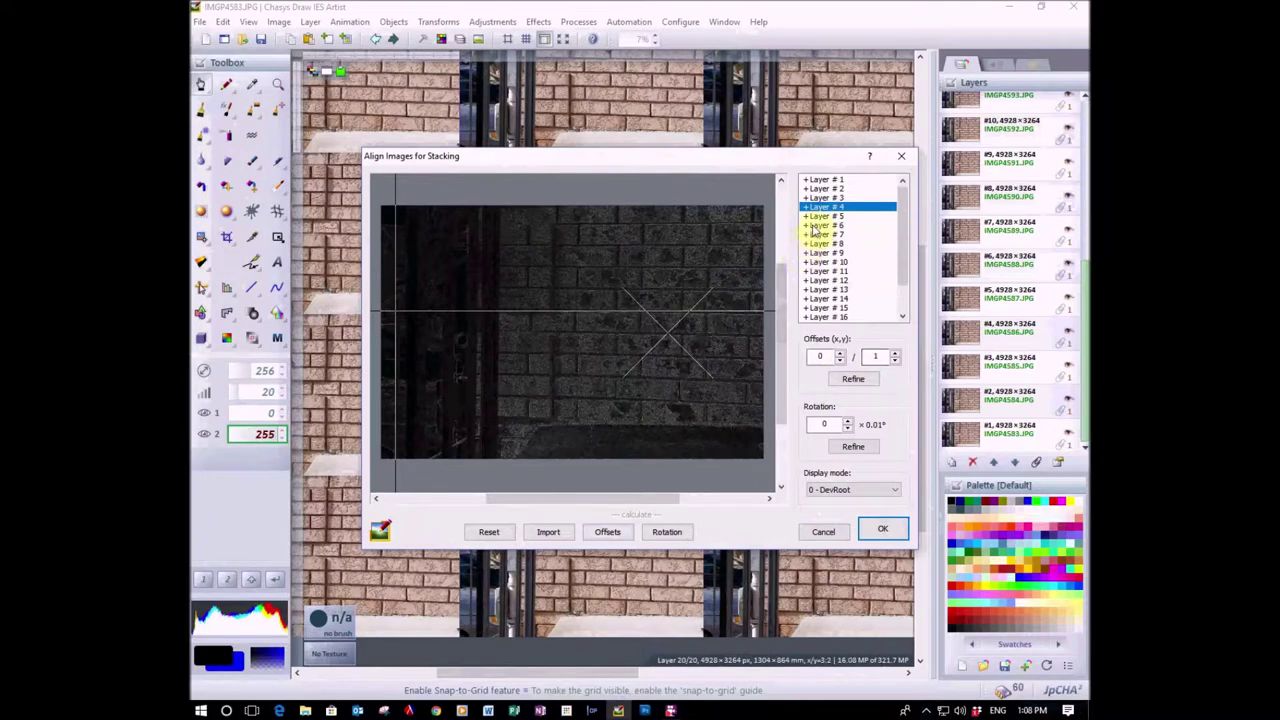
click(818, 216)
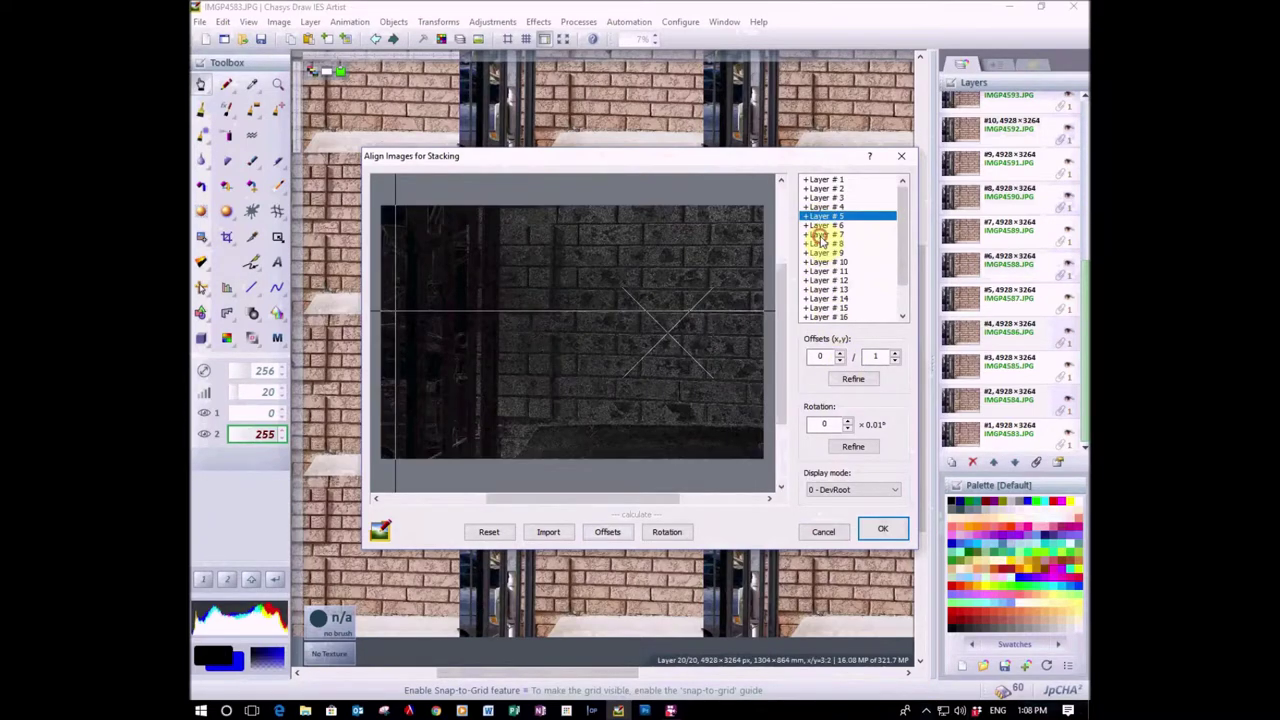
click(820, 234)
click(824, 281)
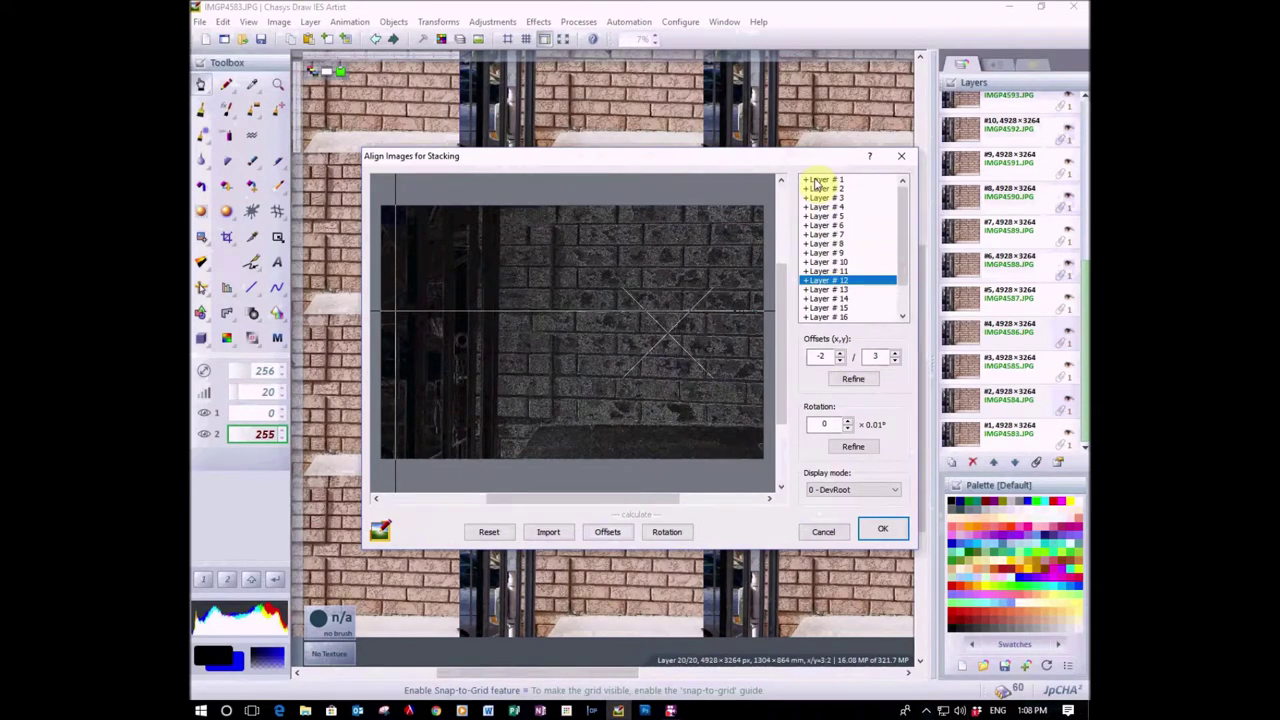
click(816, 181)
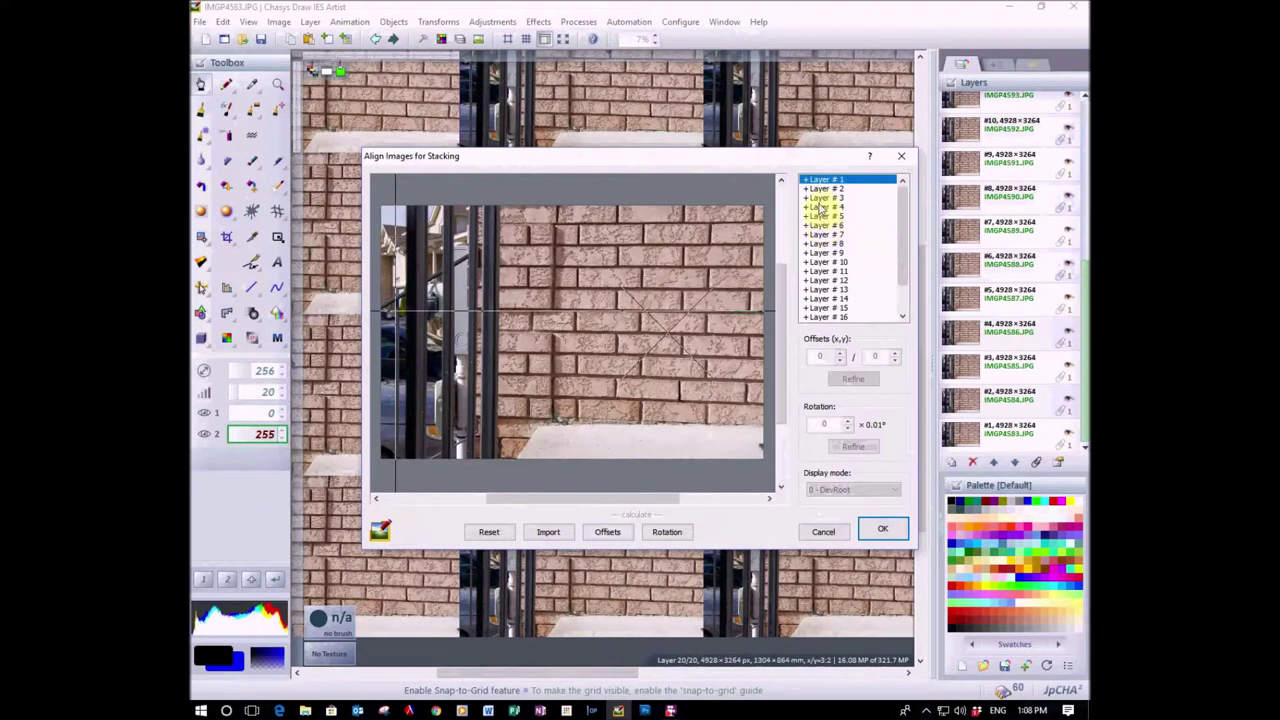
click(820, 189)
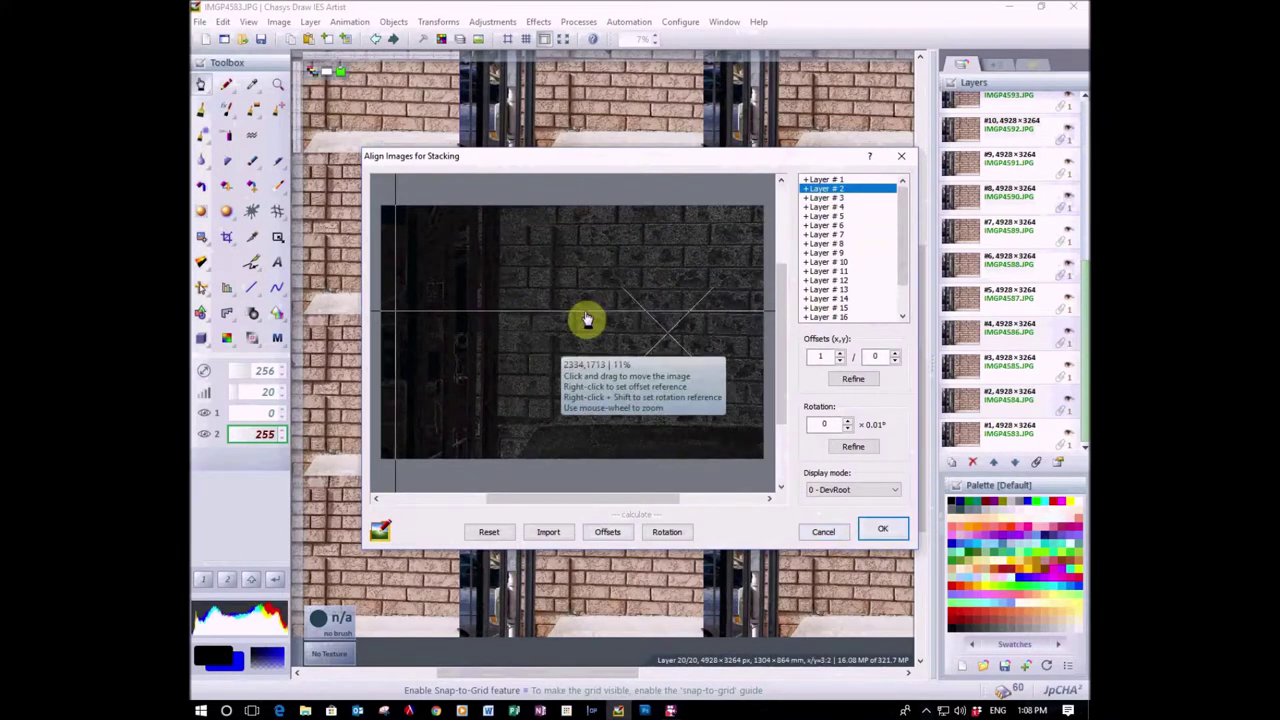
click(882, 530)
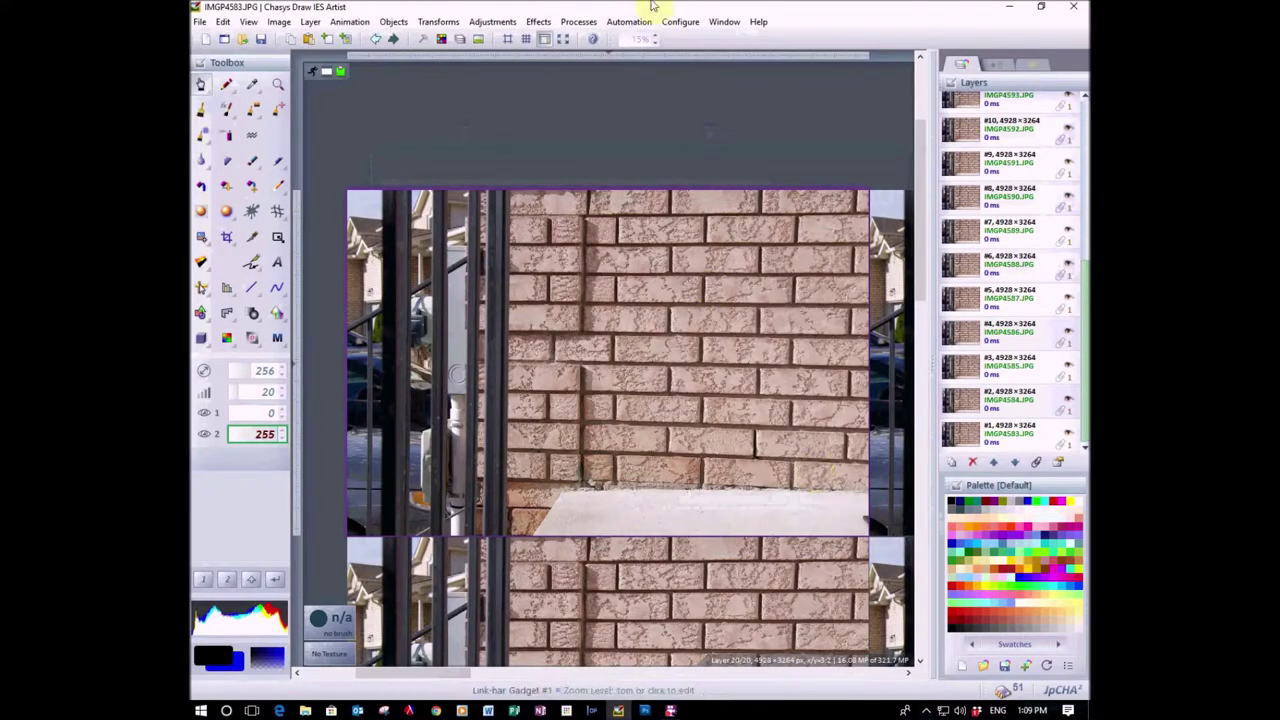
click(578, 22)
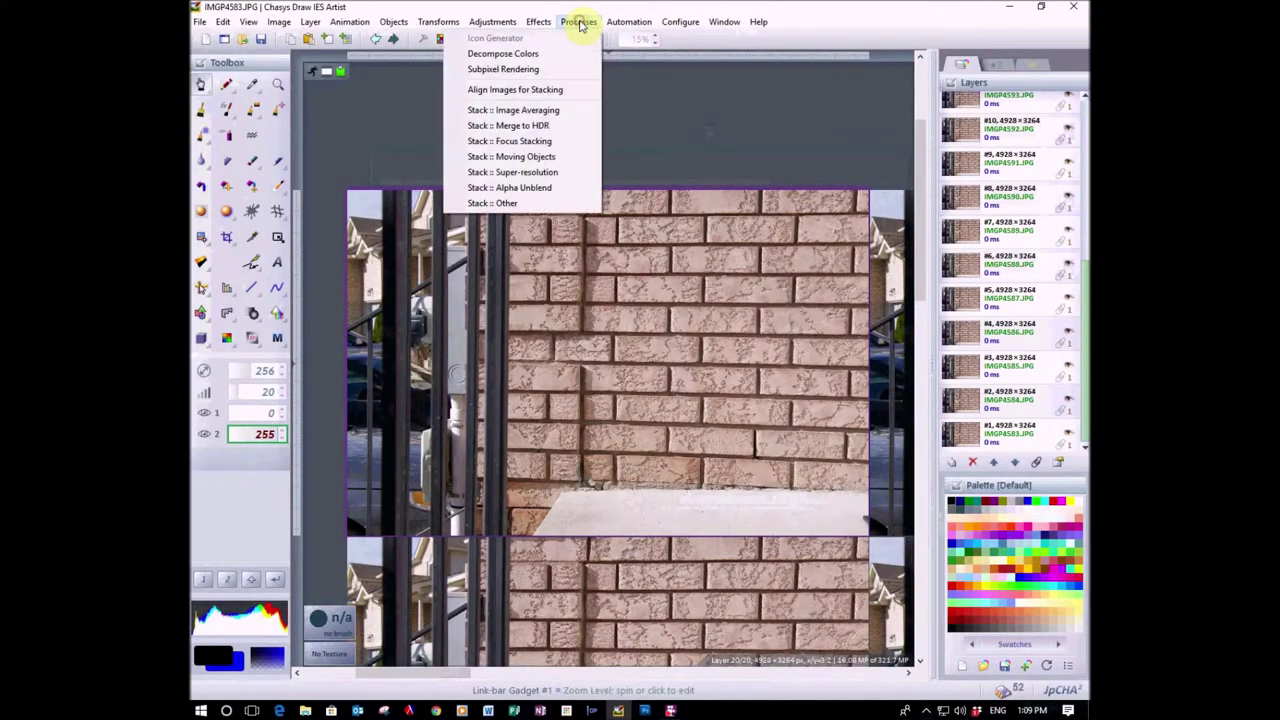
Step: Render Stack :: Image Averaging with 3% sharpening and a contrast-boosting tone curve
click(543, 112)
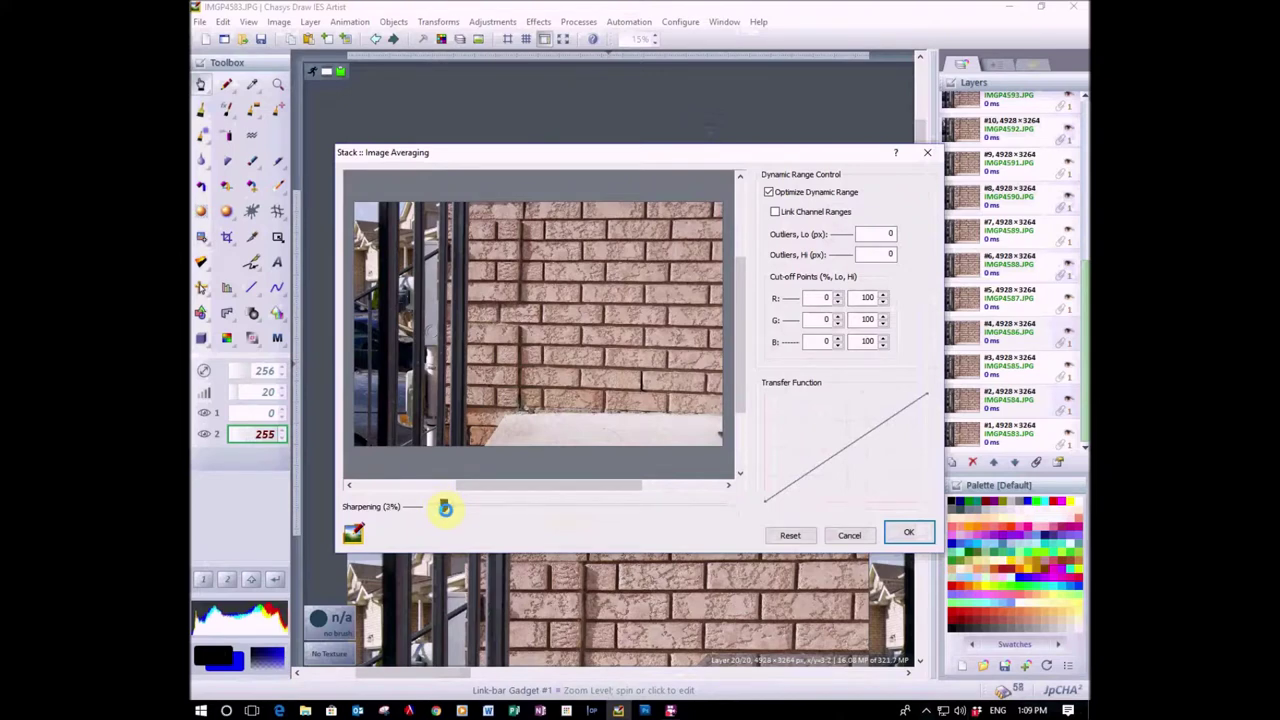
click(789, 491)
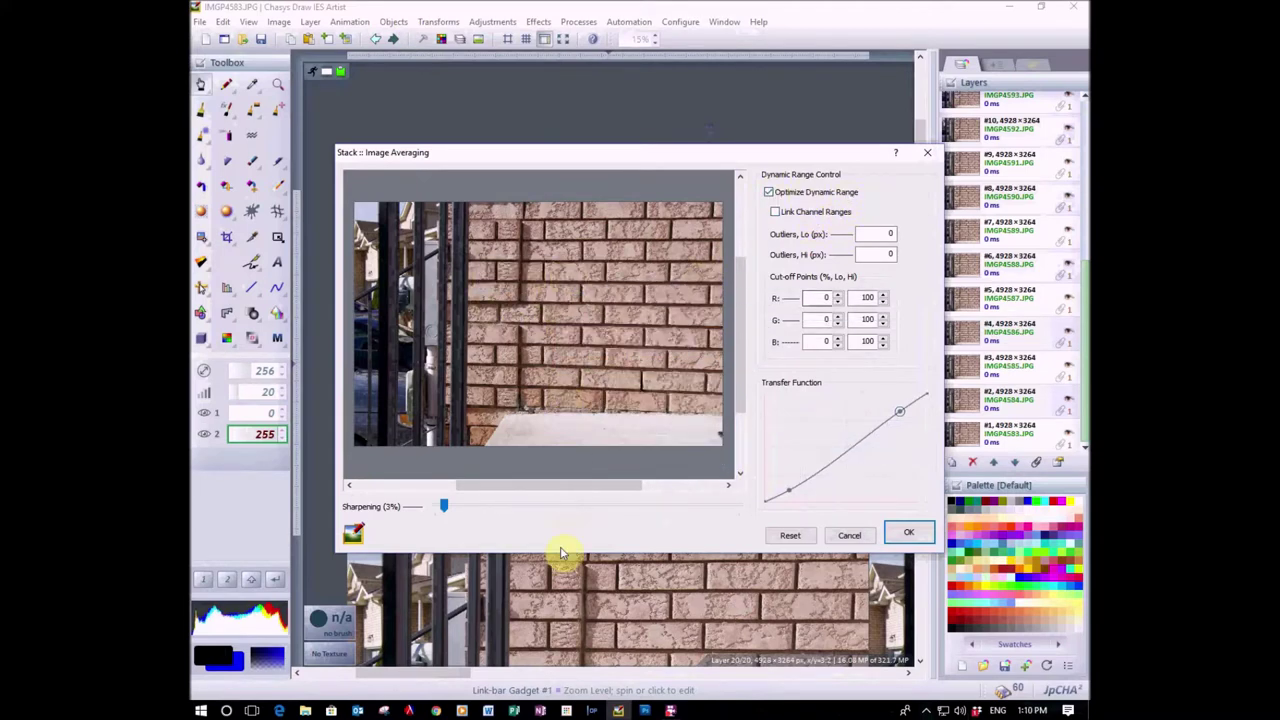
click(909, 536)
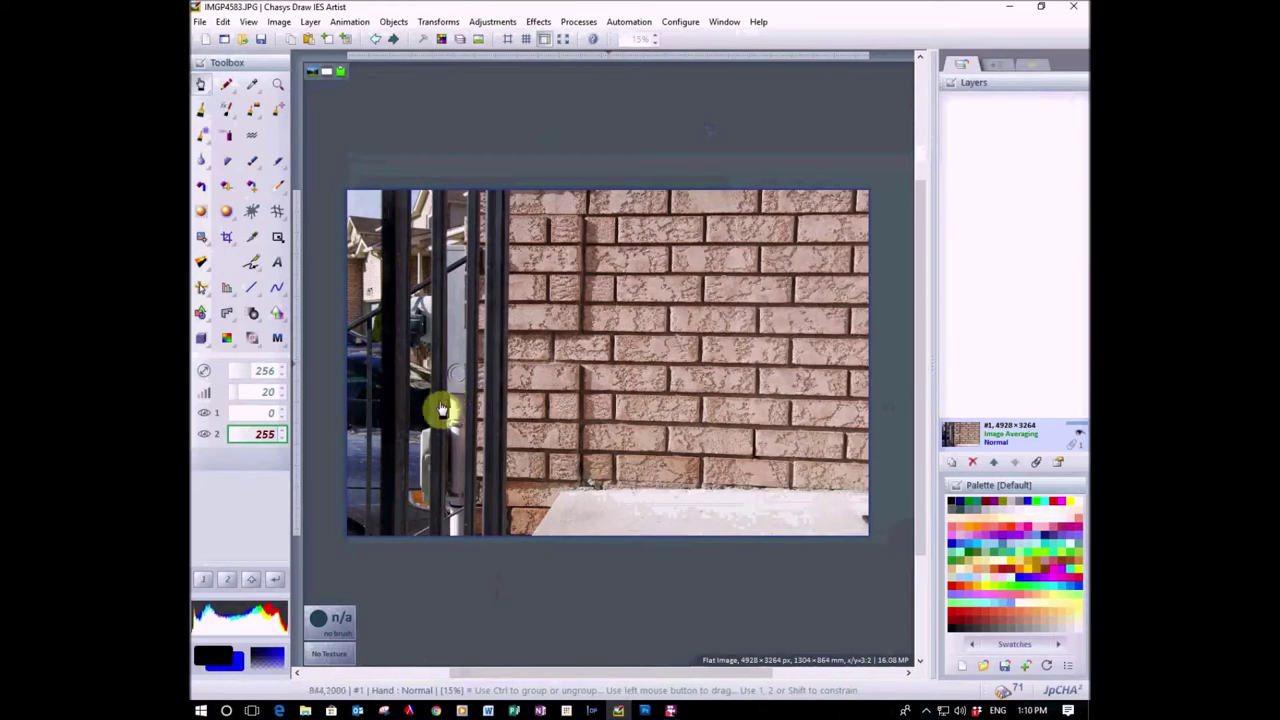
scroll(438, 405, up, 2)
scroll(571, 340, up, 3)
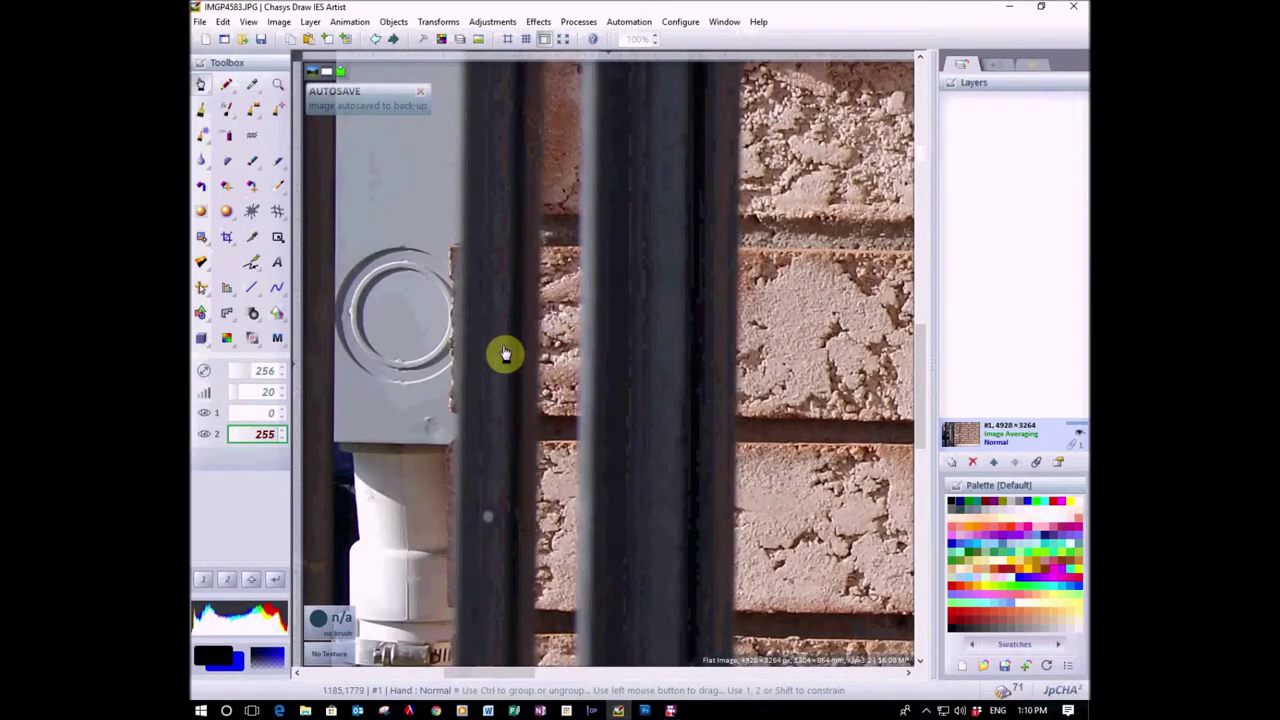
scroll(505, 354, down, 1)
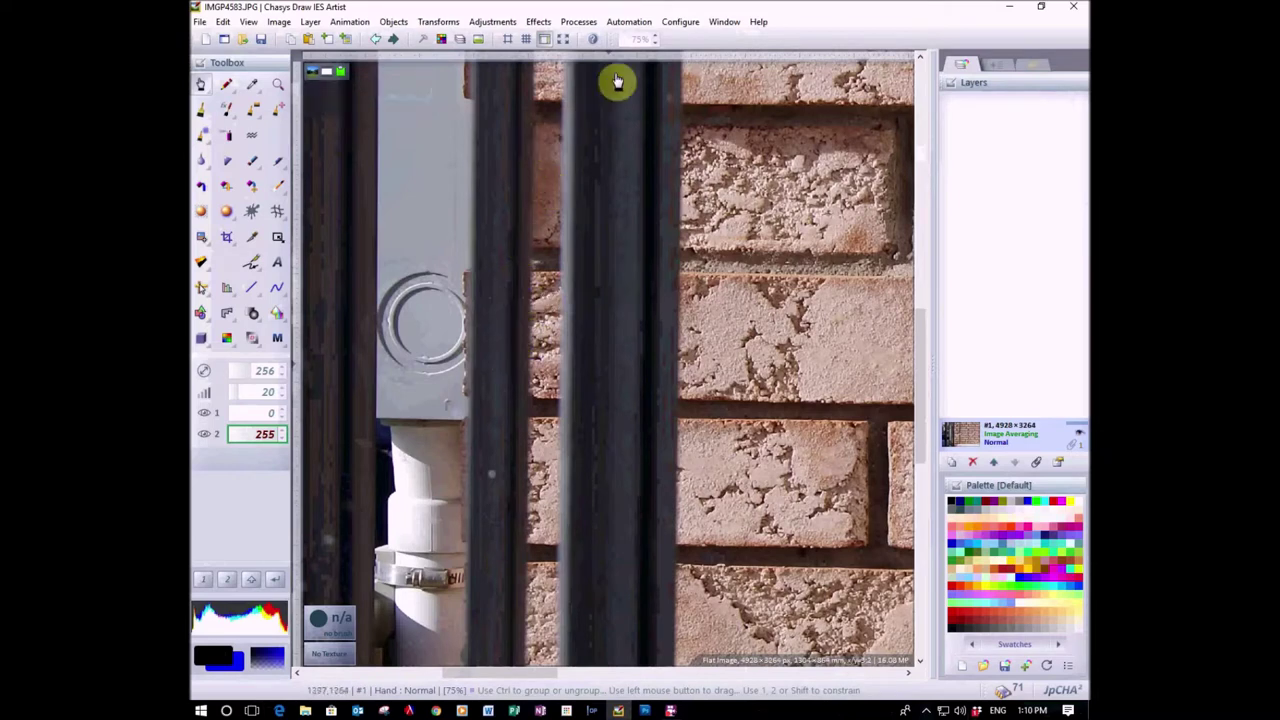
click(255, 21)
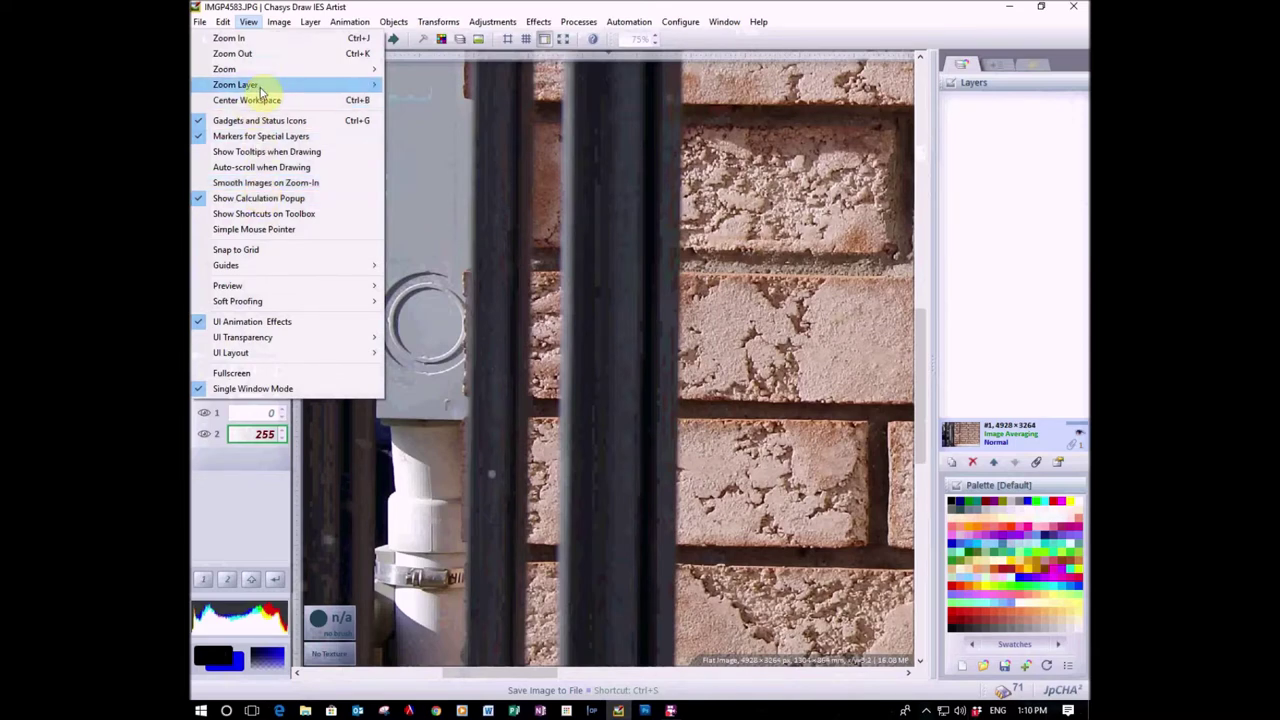
mouse_move(268, 76)
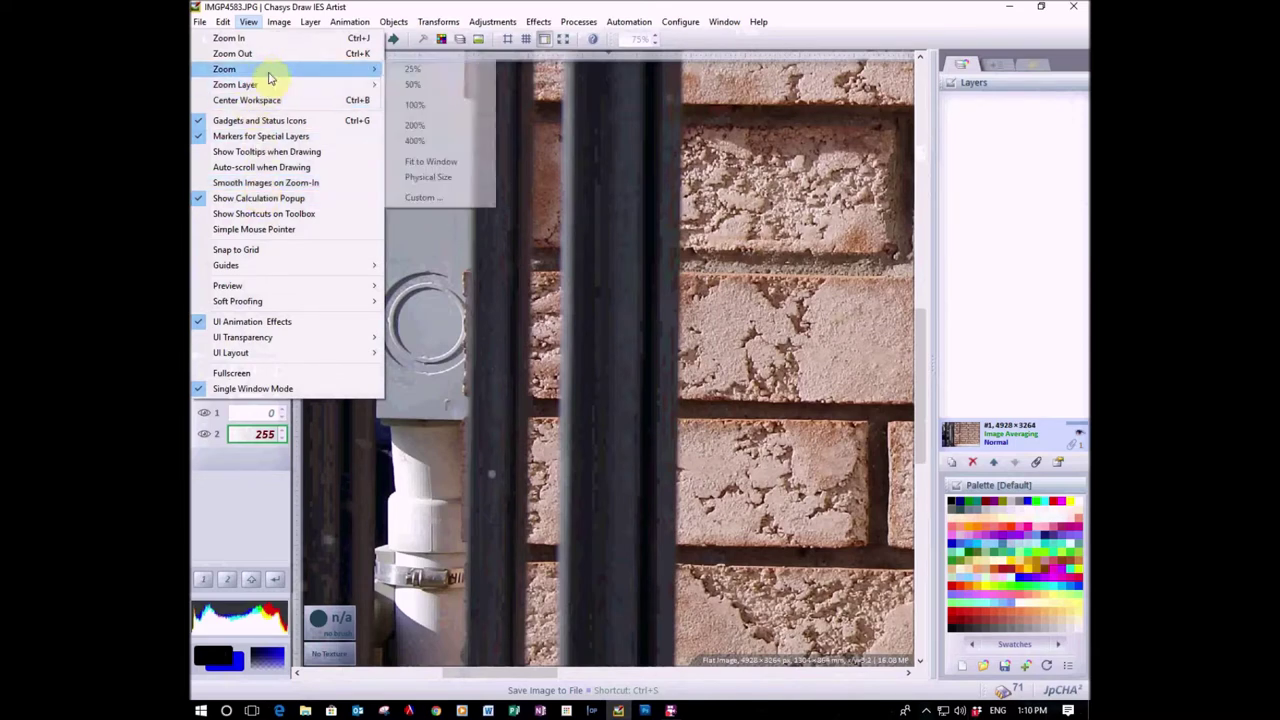
click(432, 180)
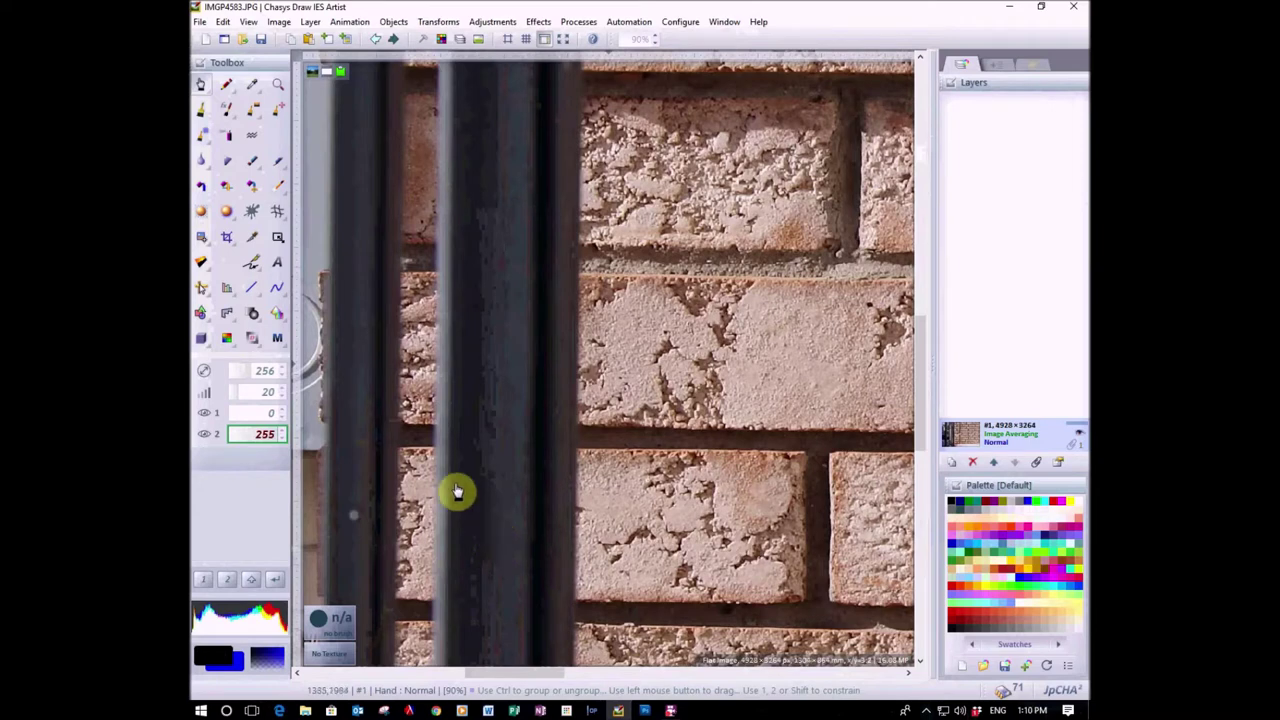
drag(437, 466, 643, 466)
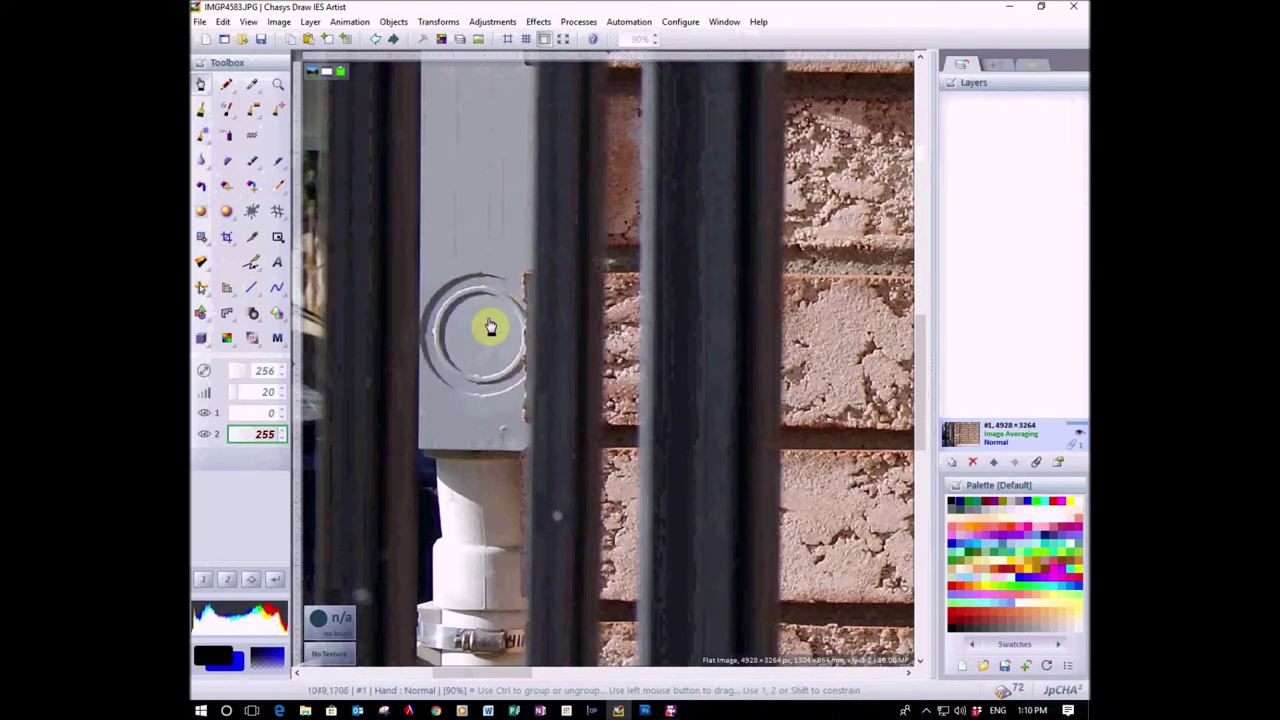
scroll(491, 327, up, 1)
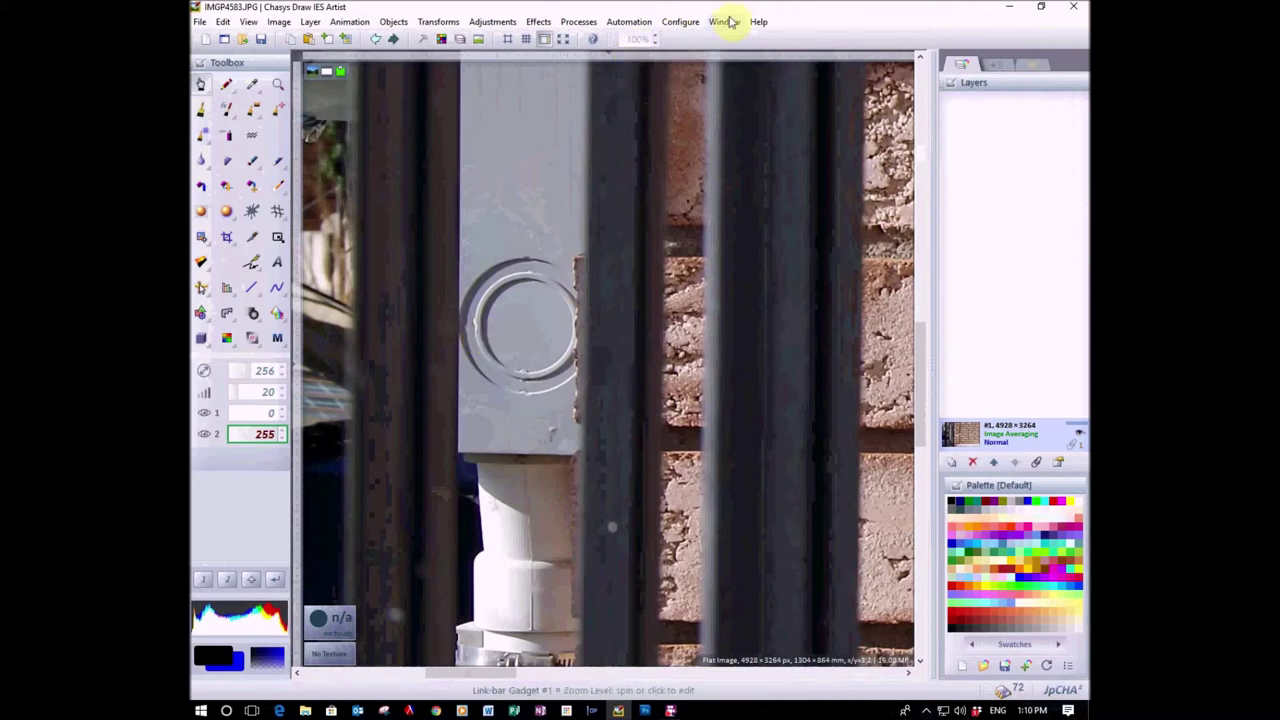
Step: In History, step back to 'Load Image from File', then forward to 'Image Averaging into #1'
click(998, 65)
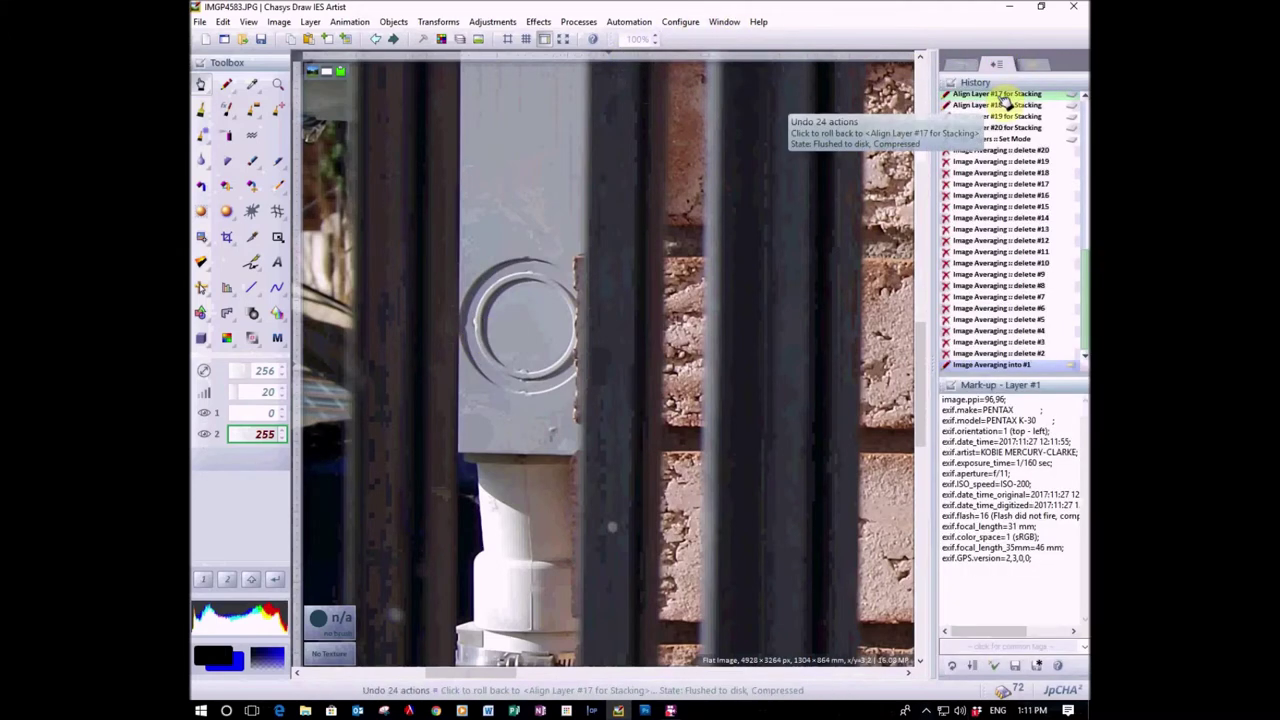
scroll(1083, 275, up, 10)
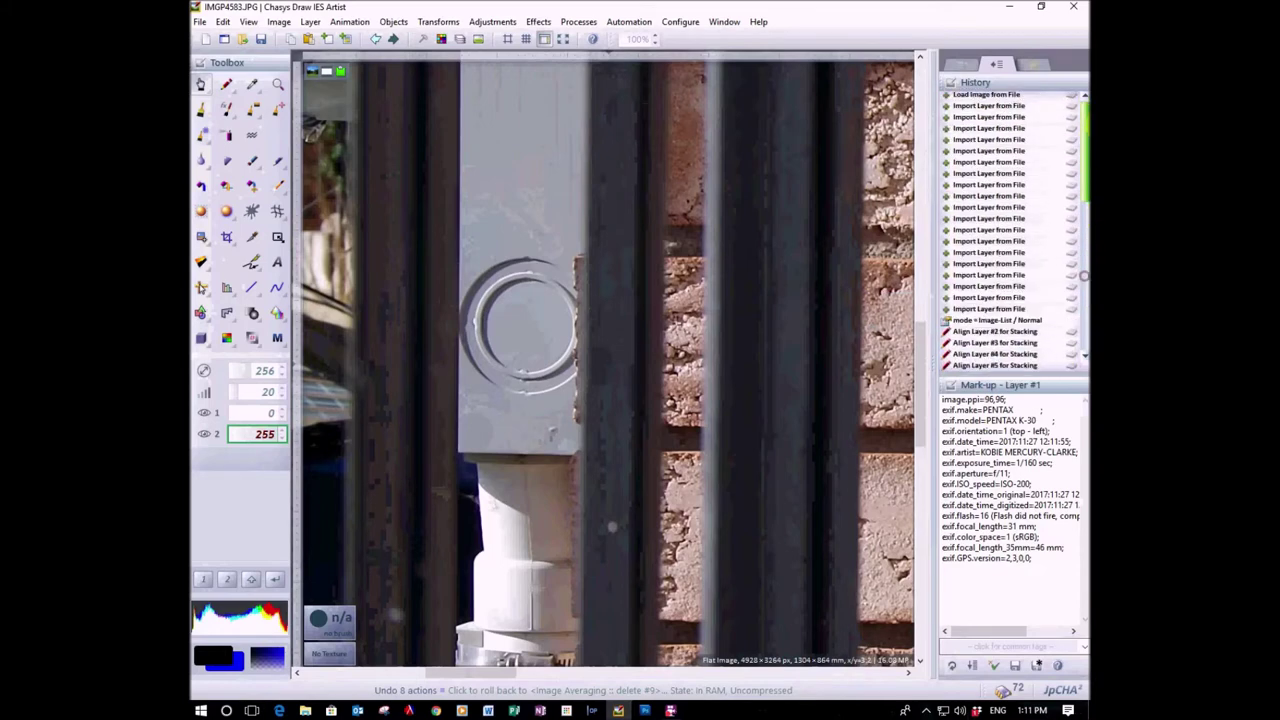
click(987, 96)
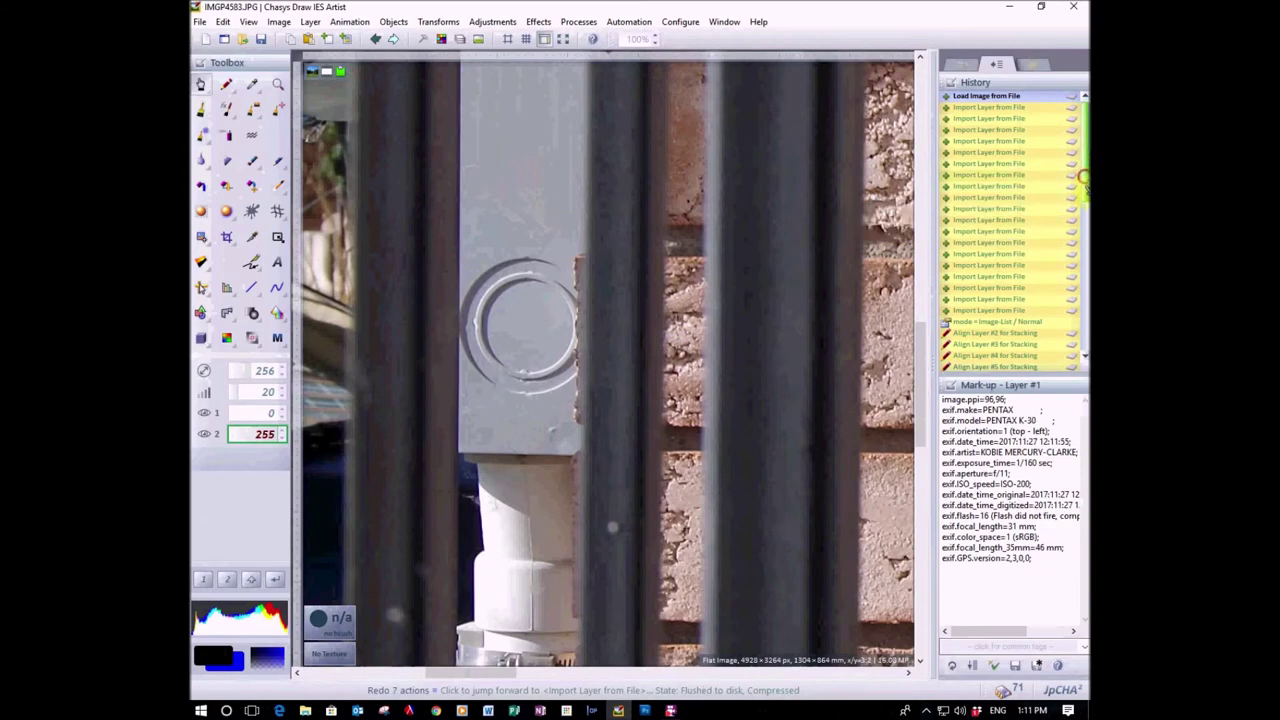
scroll(1063, 194, down, 10)
scroll(1063, 230, down, 3)
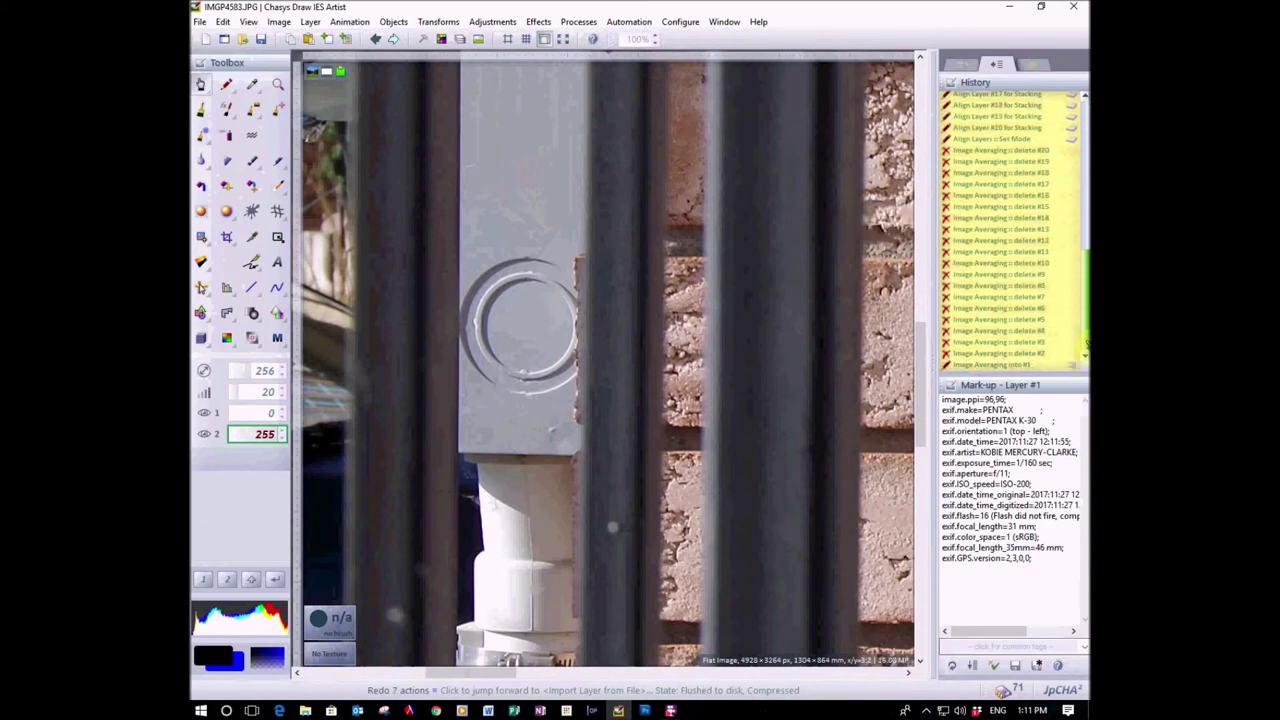
click(995, 366)
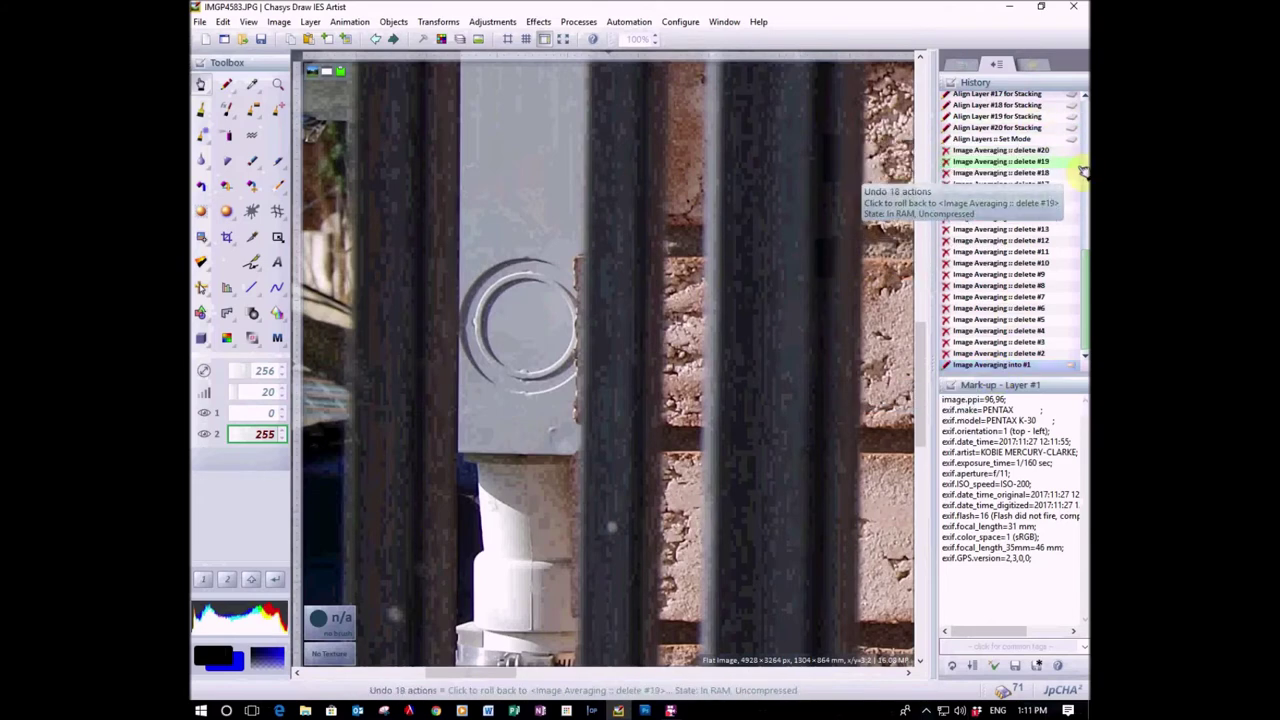
Step: Switch twice more between the original photo and the averaged result, ending on the averaged image
scroll(1083, 163, up, 8)
scroll(1083, 163, up, 3)
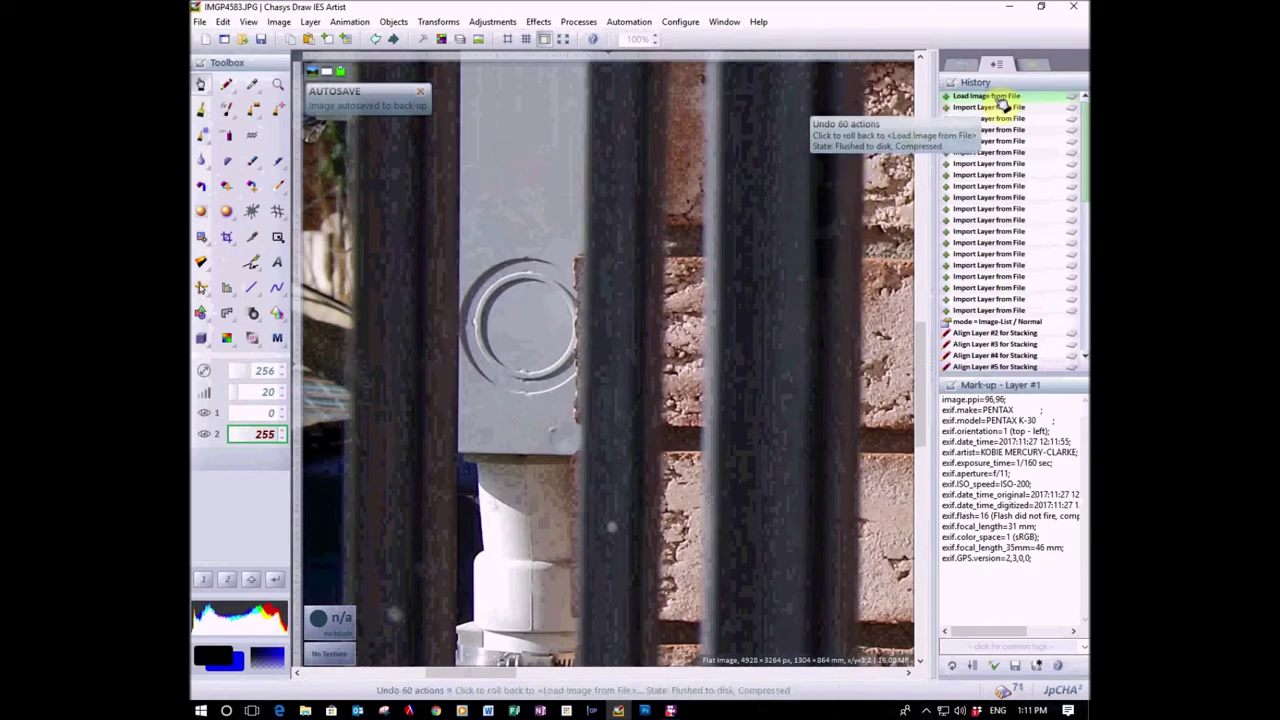
click(999, 100)
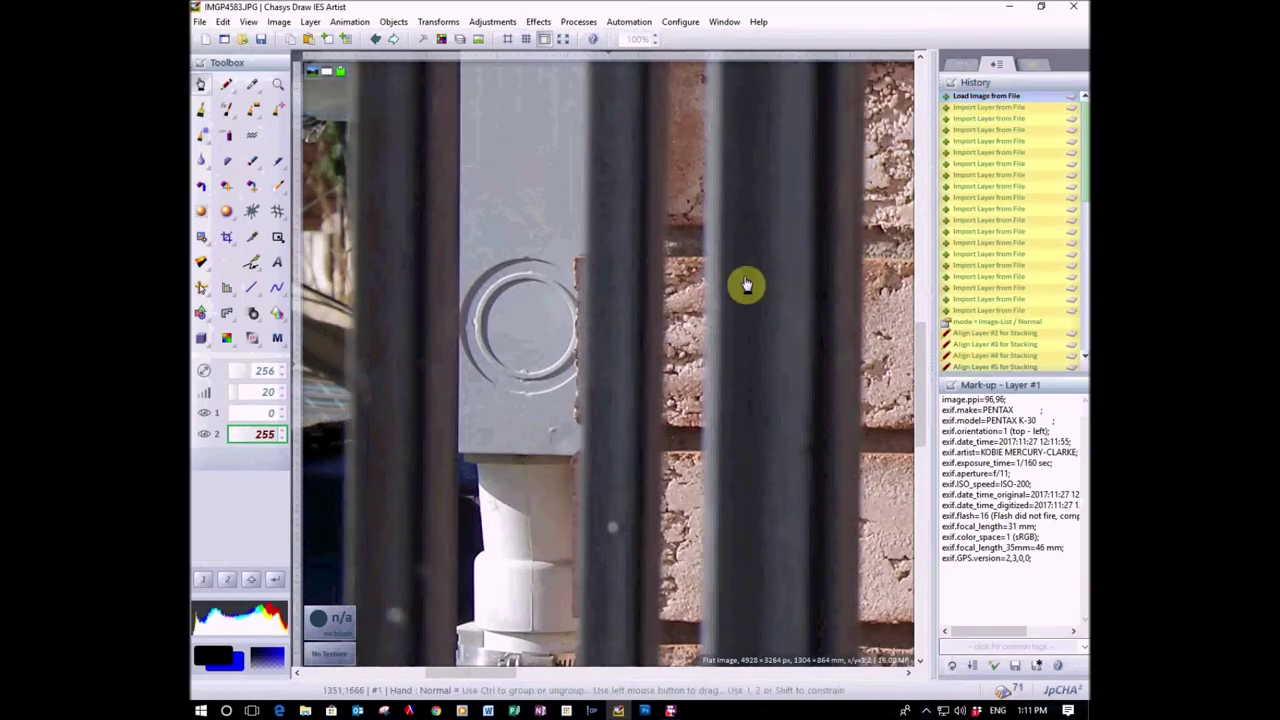
drag(746, 285, 314, 283)
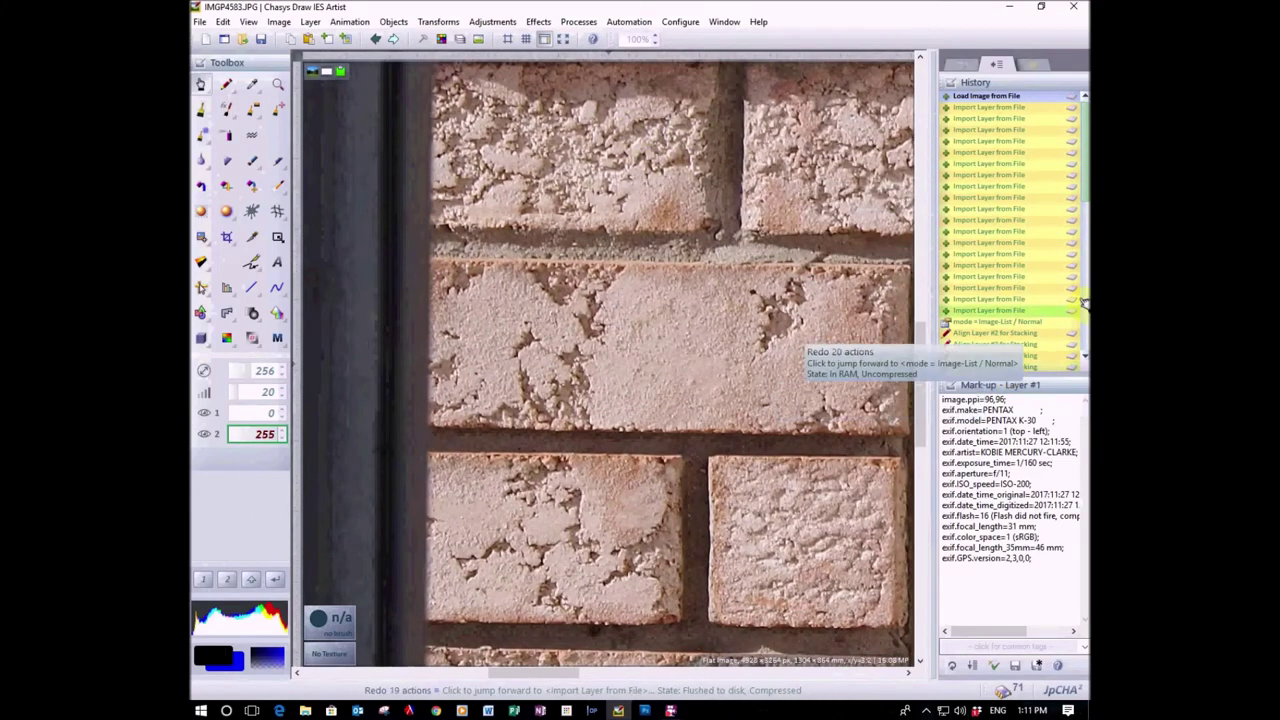
scroll(1060, 190, down, 10)
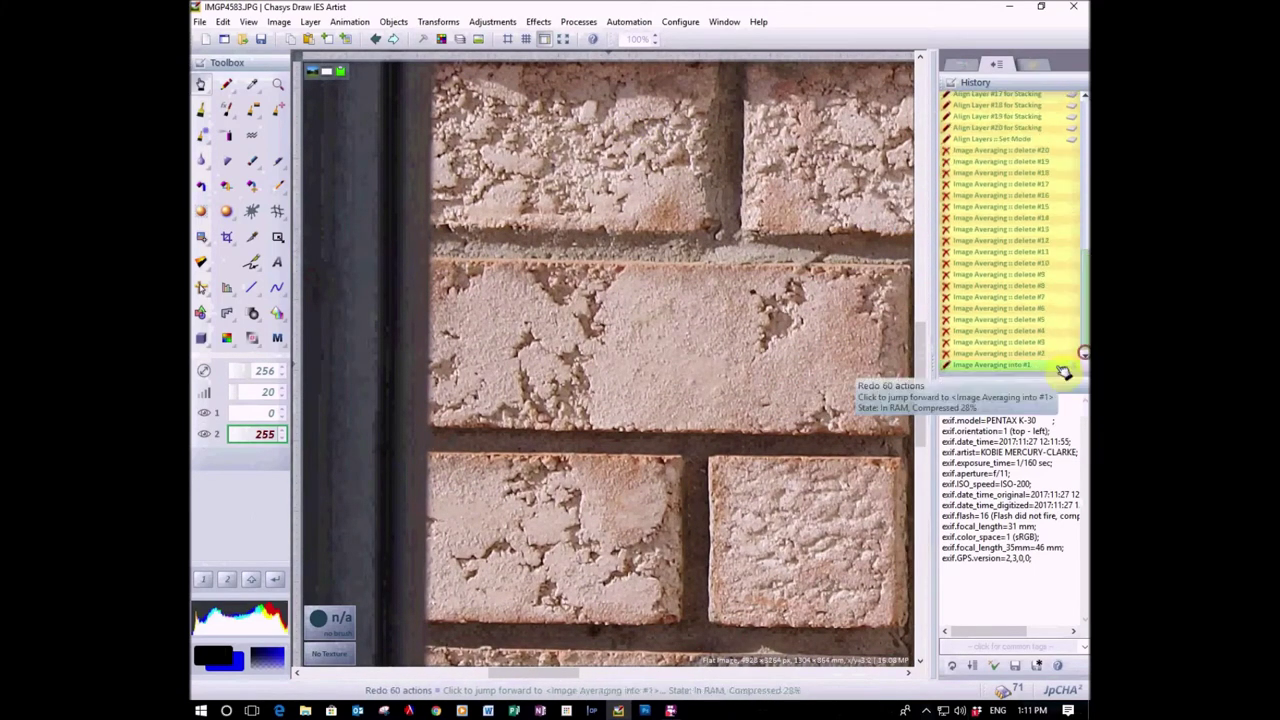
click(1020, 366)
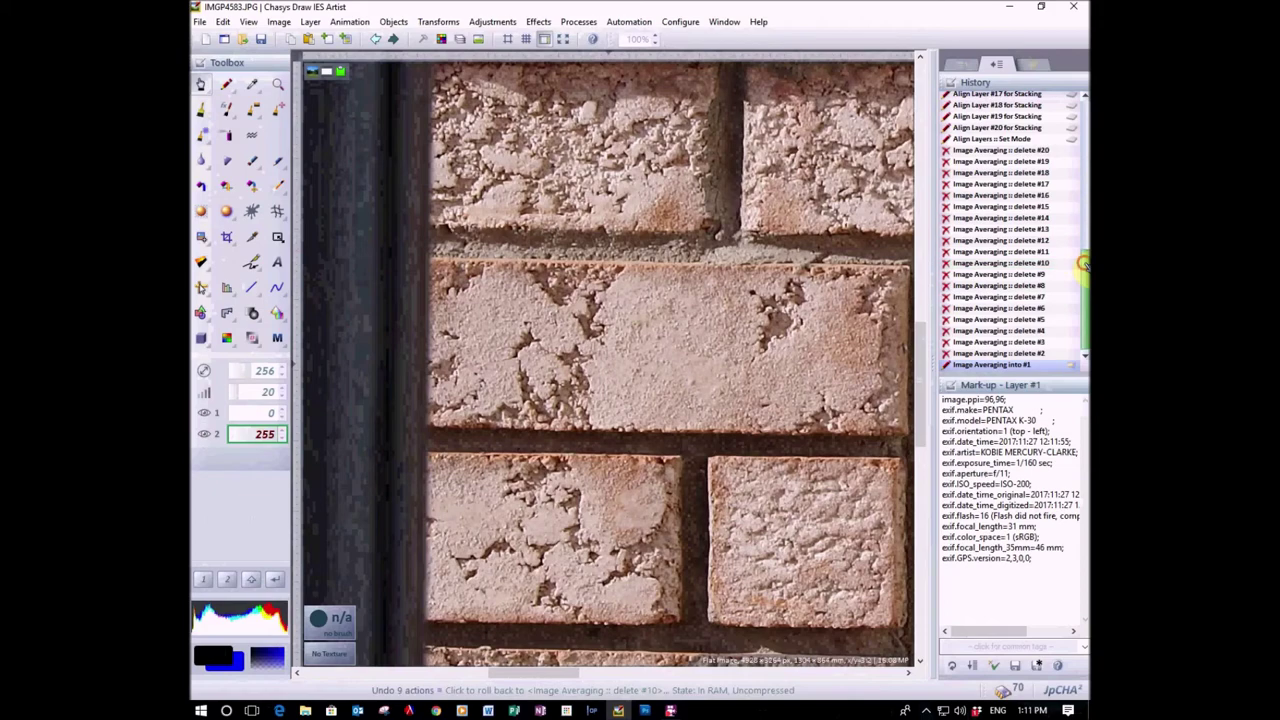
scroll(1010, 265, up, 10)
scroll(1010, 265, up, 2)
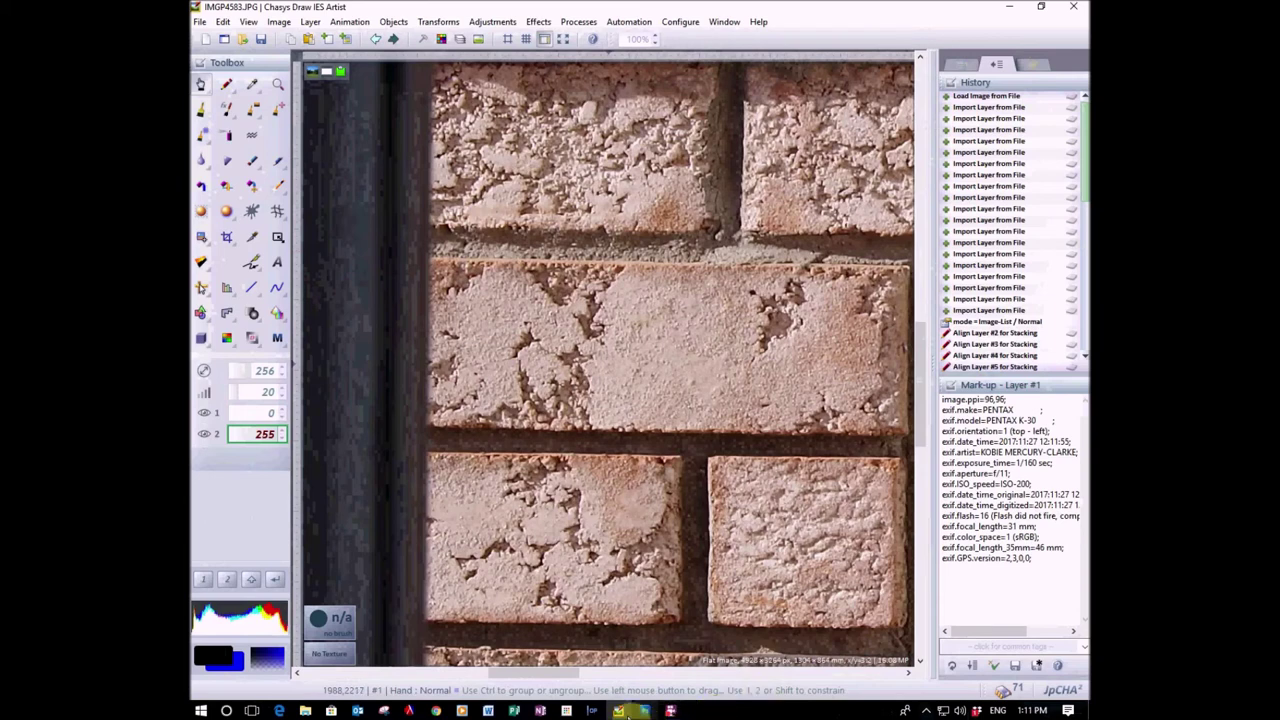
mouse_move(618, 710)
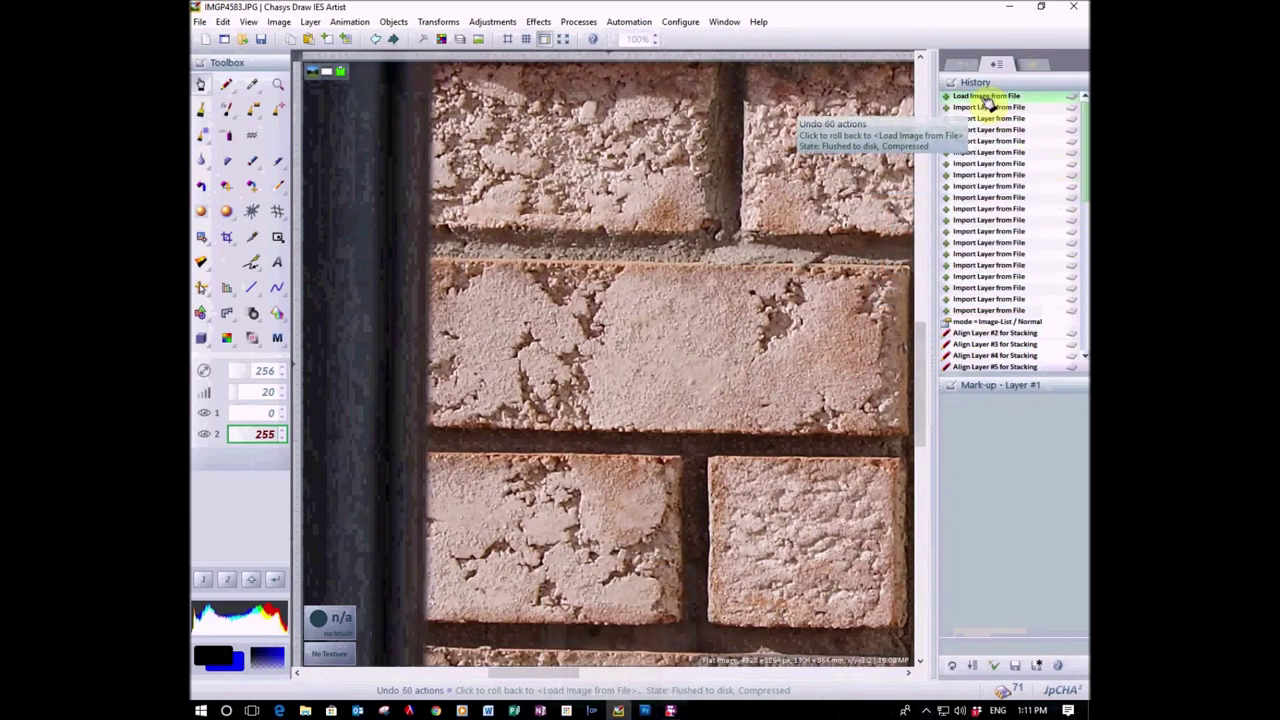
click(986, 97)
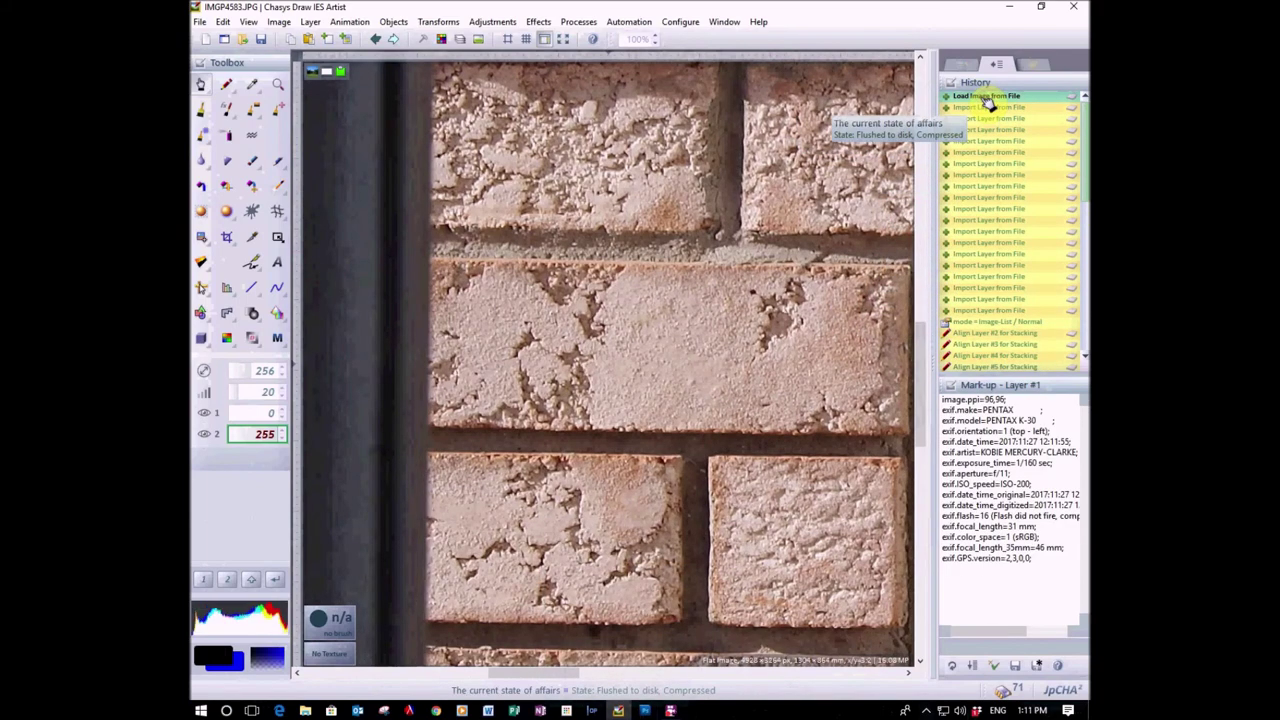
drag(518, 672, 414, 686)
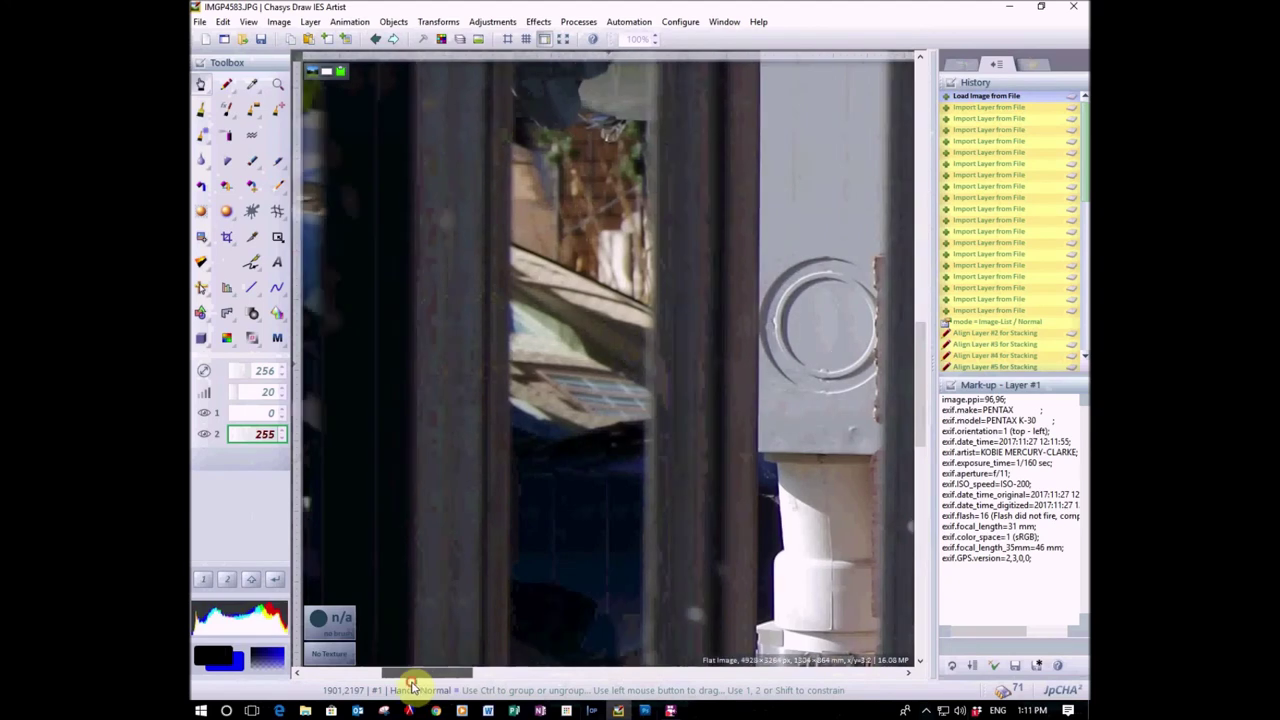
scroll(1005, 230, down, 12)
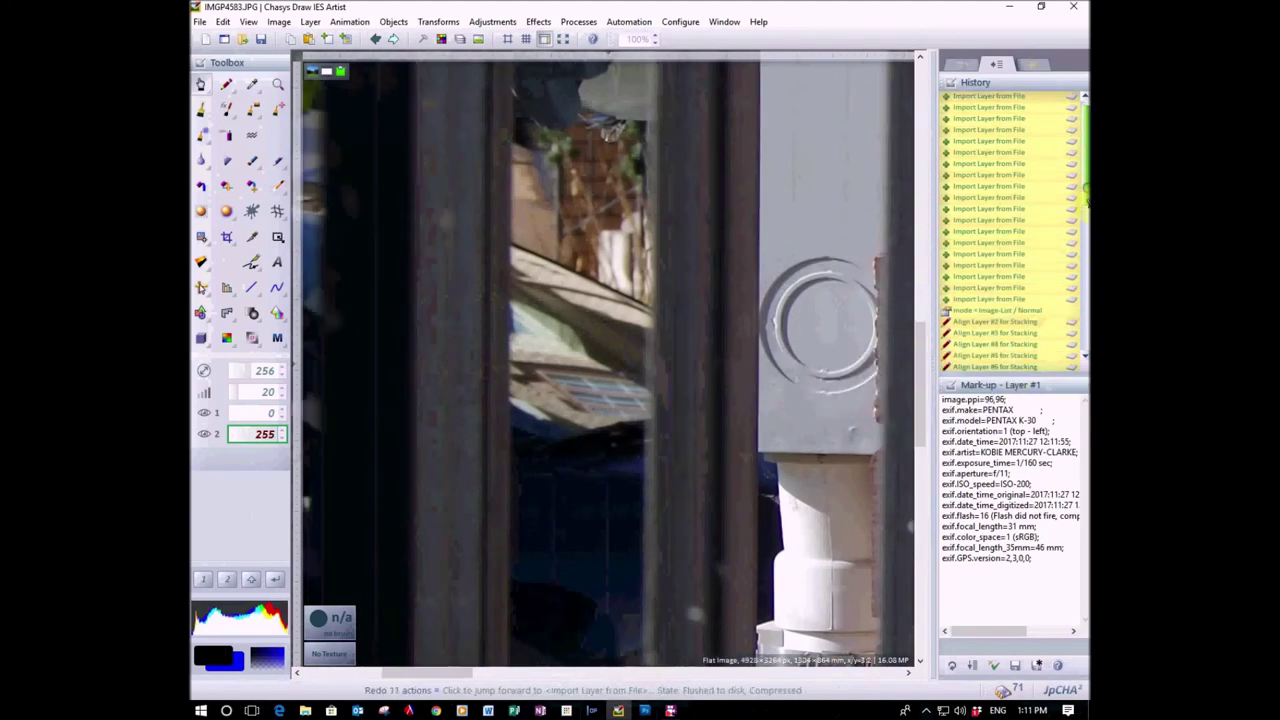
click(1005, 365)
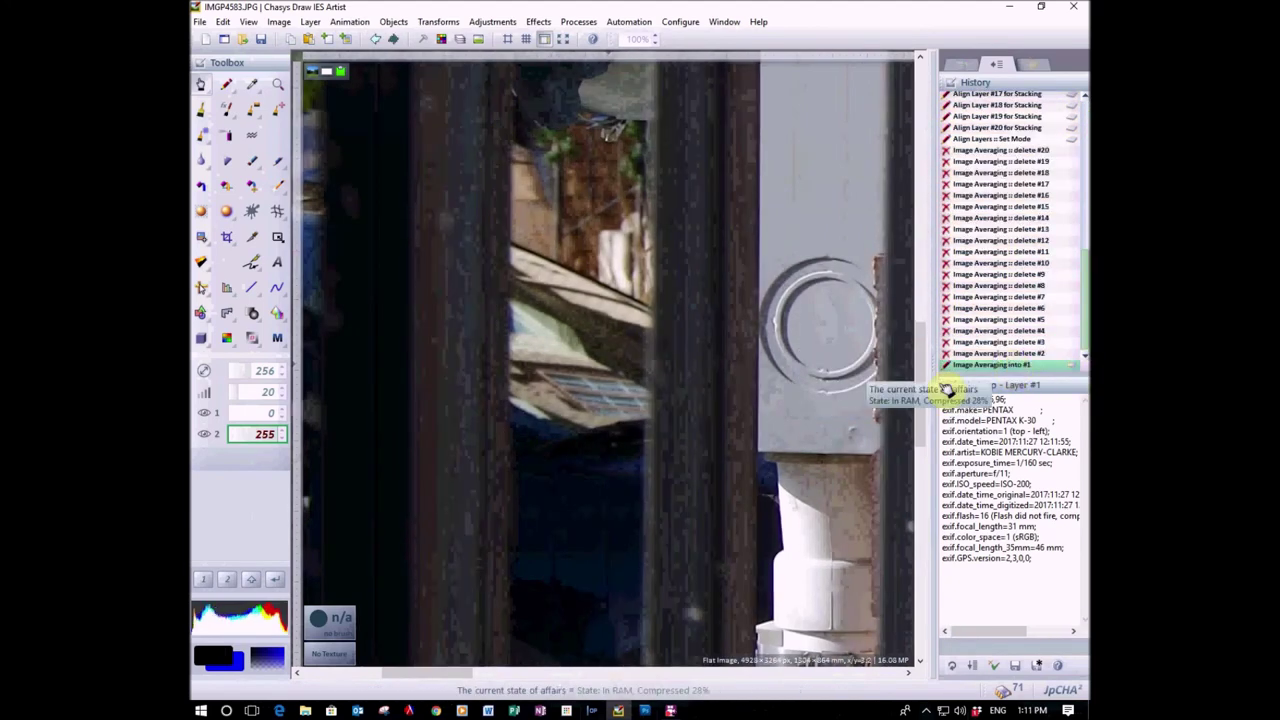